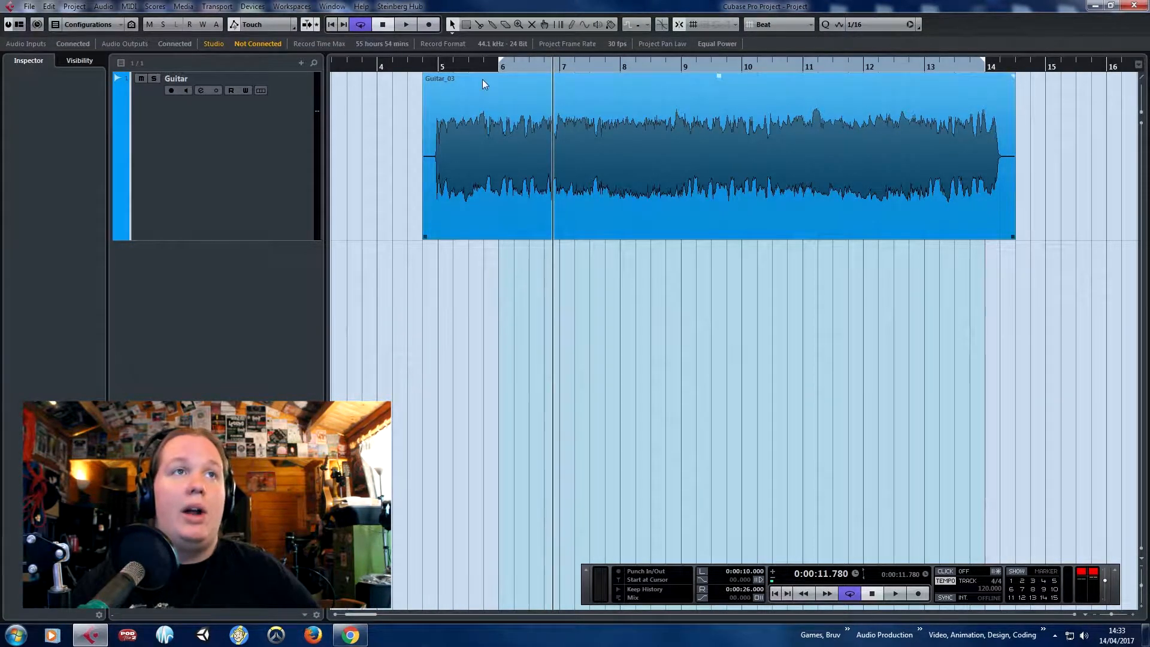
Play back the unprocessed guitar recording from about bar 5, stop playback, and hide and redisplay the transport controls.
click(429, 64)
key(space)
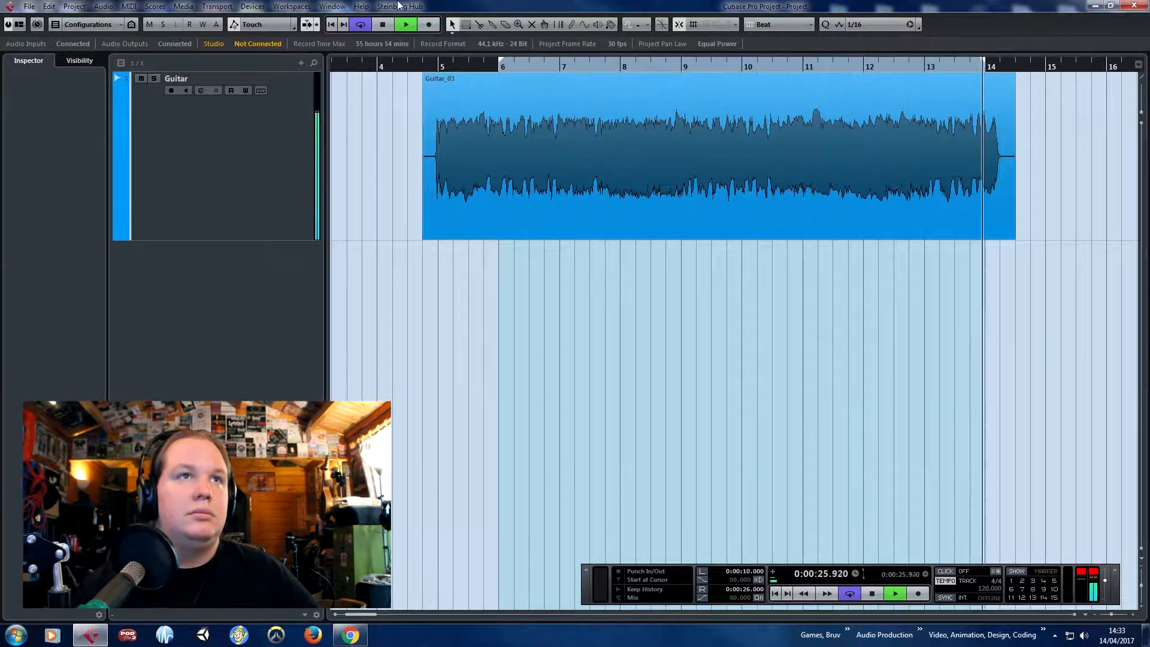
key(space)
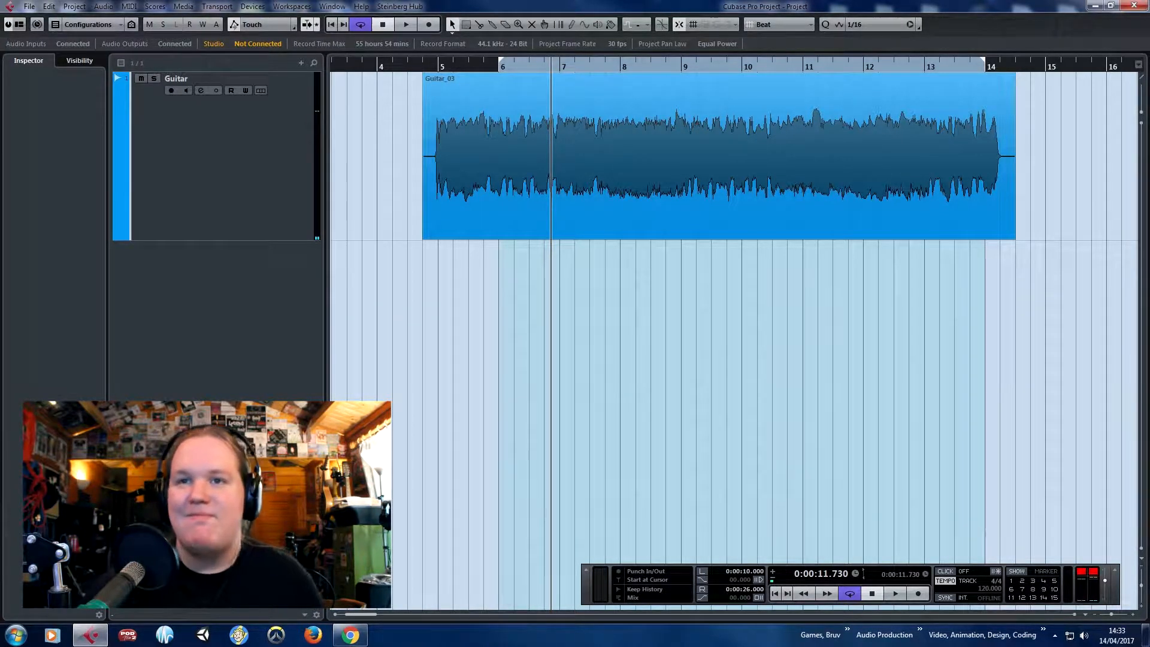
key(F2)
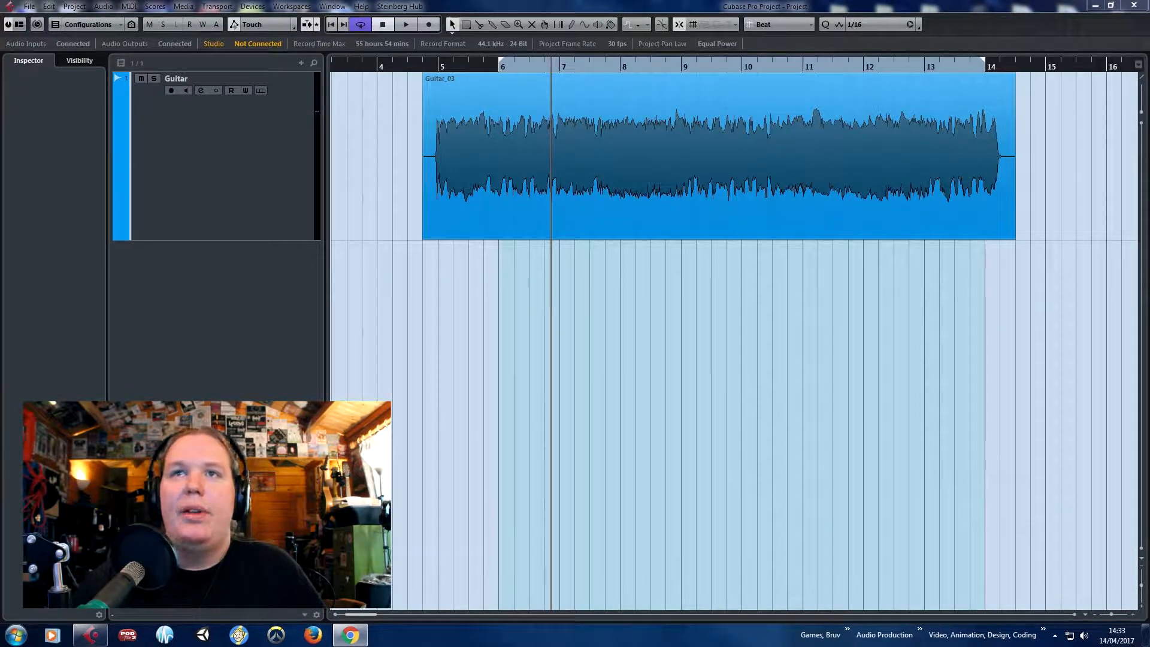
key(F2)
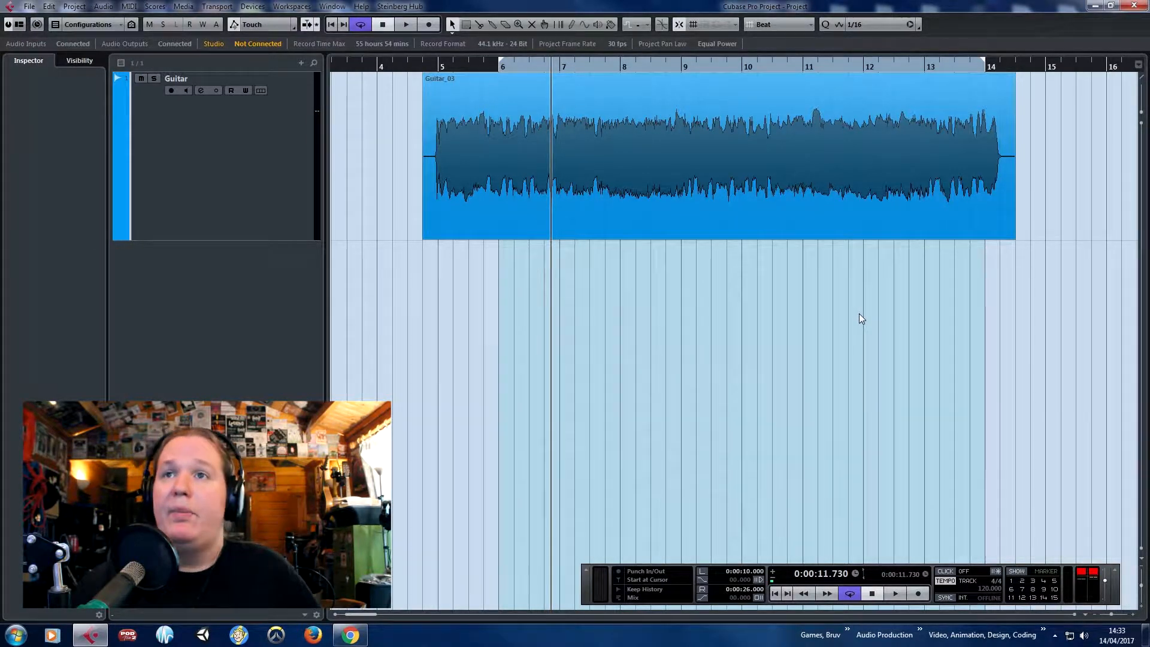
Insert StudioEQ as the Guitar track's first insert effect, turn on its spectrum display and play the track through it.
click(205, 172)
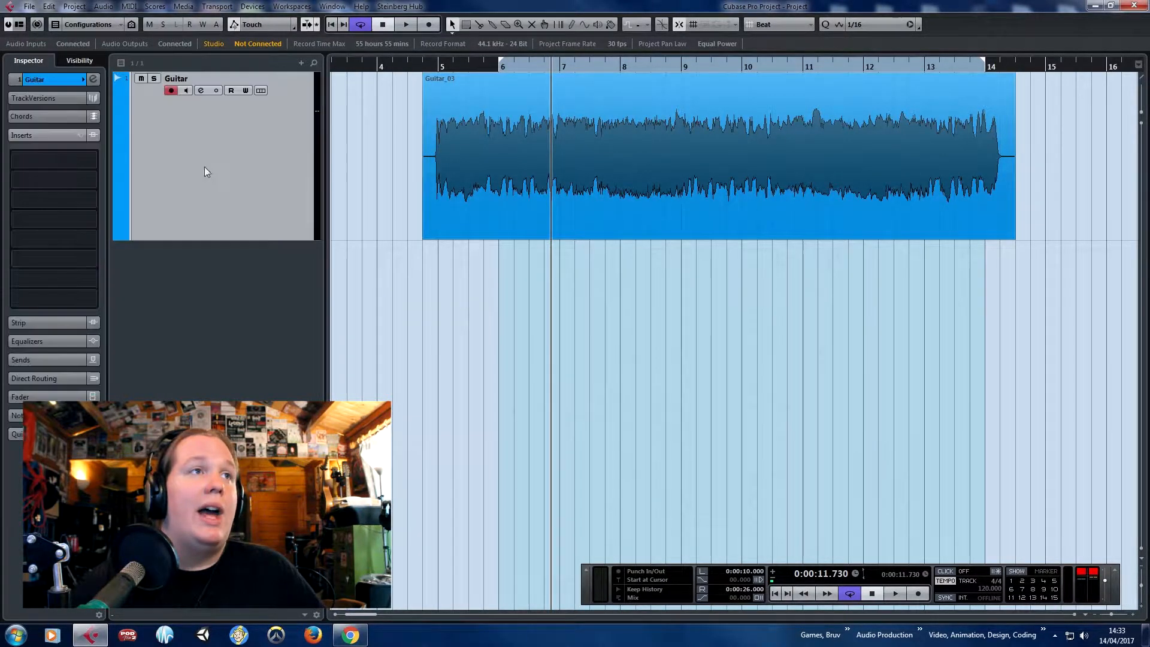
click(96, 162)
click(115, 225)
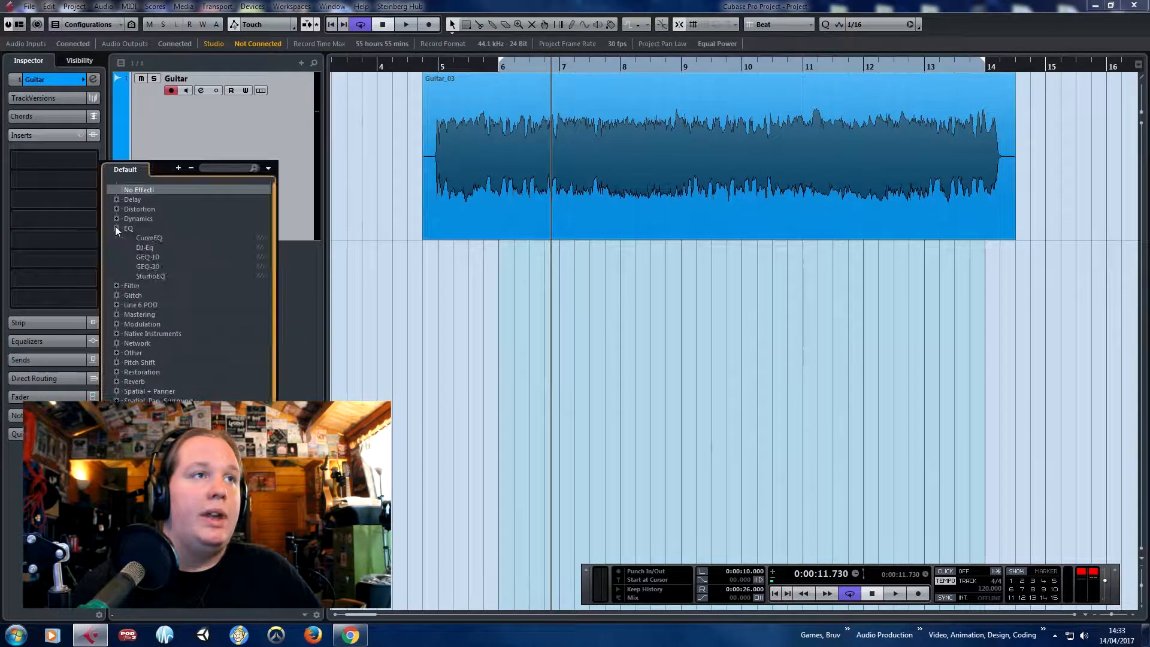
click(153, 274)
drag(693, 234, 734, 279)
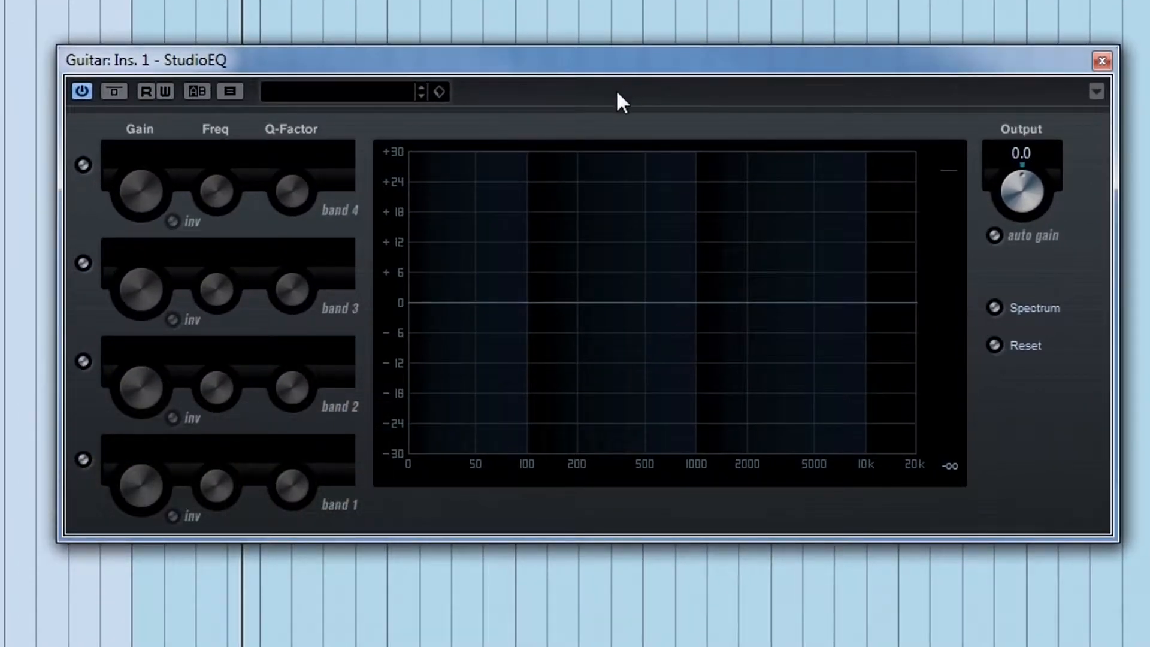
click(994, 311)
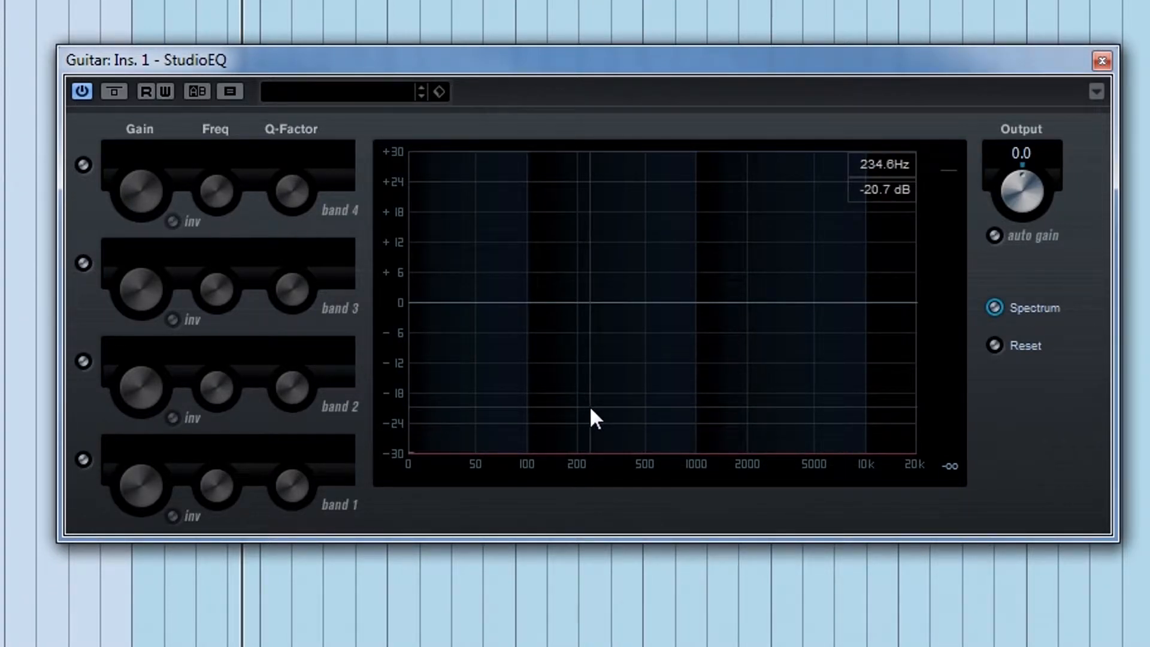
key(space)
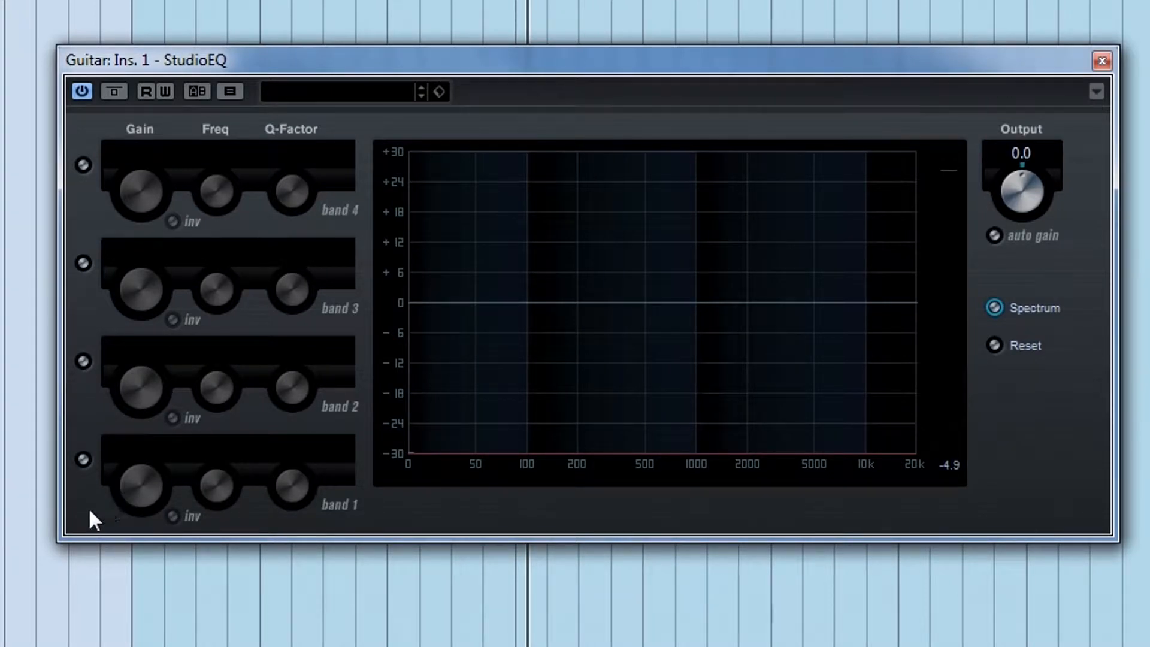
Try band 1 at the low end of the EQ, and activate band 2 at about 506 Hz with about -0.6 dB gain.
click(85, 464)
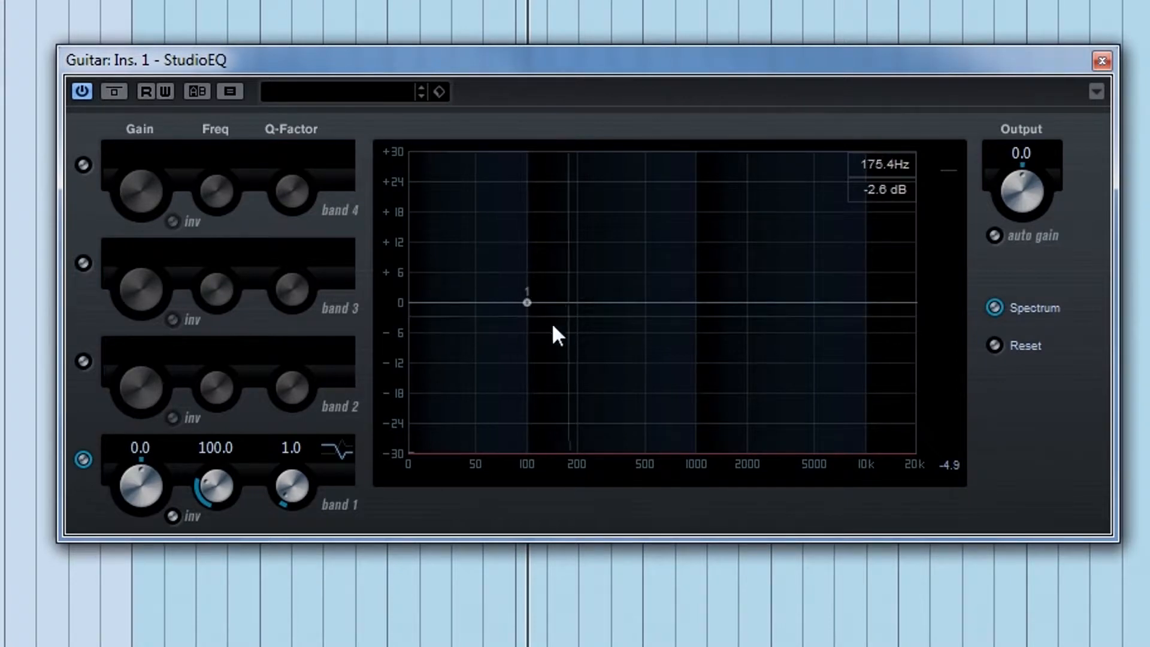
click(84, 360)
drag(527, 303, 424, 480)
drag(695, 303, 667, 301)
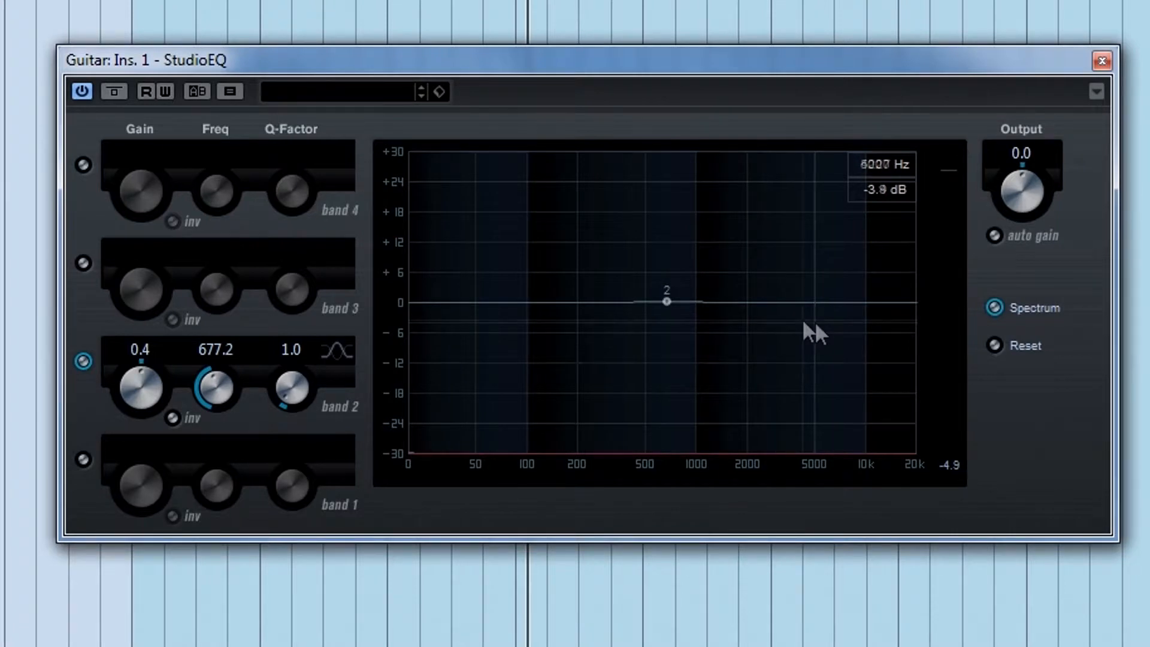
mouse_move(665, 301)
mouse_down()
mouse_move(674, 231)
mouse_move(669, 196)
mouse_move(655, 195)
mouse_move(644, 200)
mouse_move(635, 343)
mouse_move(644, 416)
mouse_move(655, 300)
mouse_move(645, 304)
mouse_up()
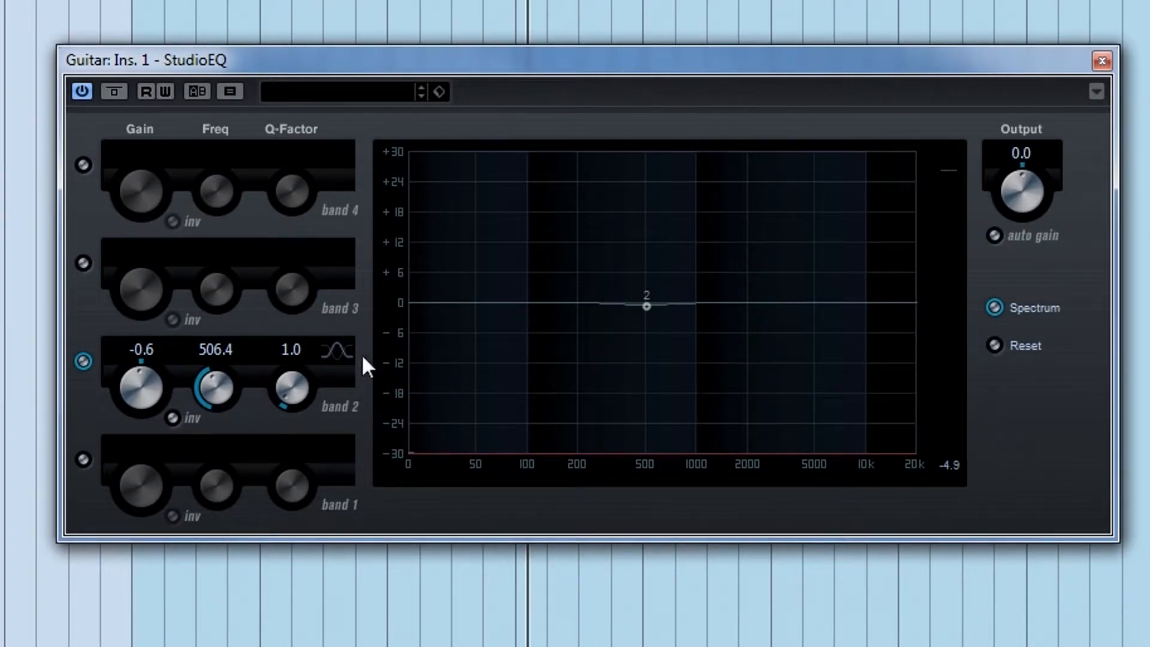
Cut band 2 by about 16.7 dB near 473 Hz, flatten it, and boost it by about 12.2 dB at about 506 Hz.
drag(649, 307, 641, 386)
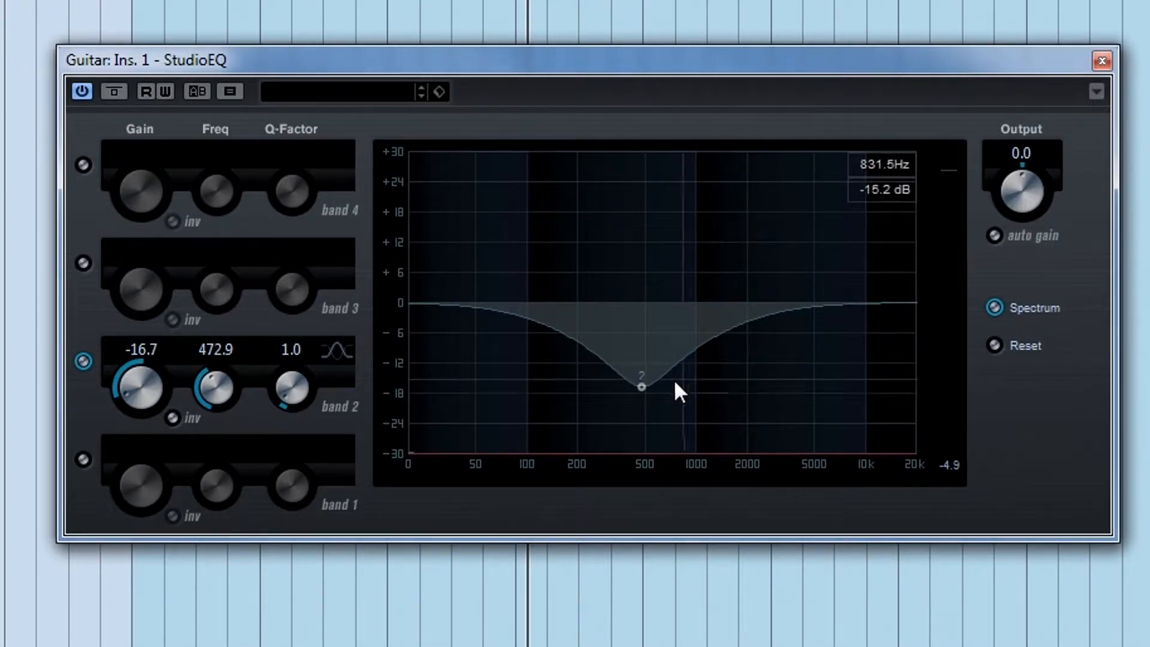
drag(648, 380, 639, 303)
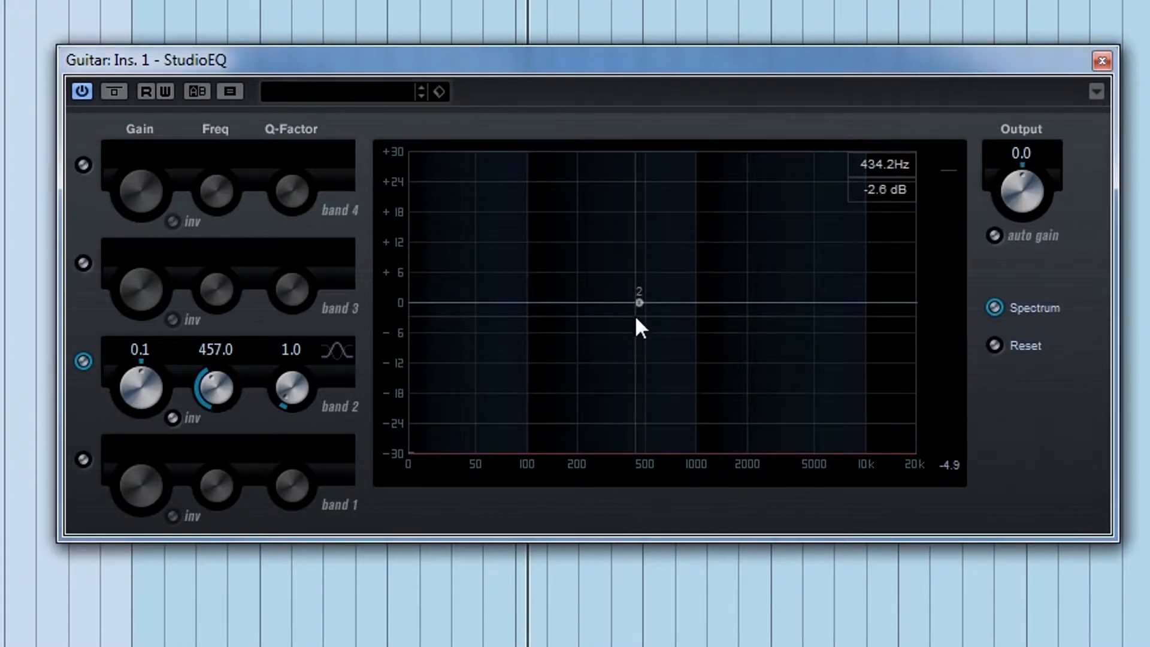
drag(638, 302, 646, 240)
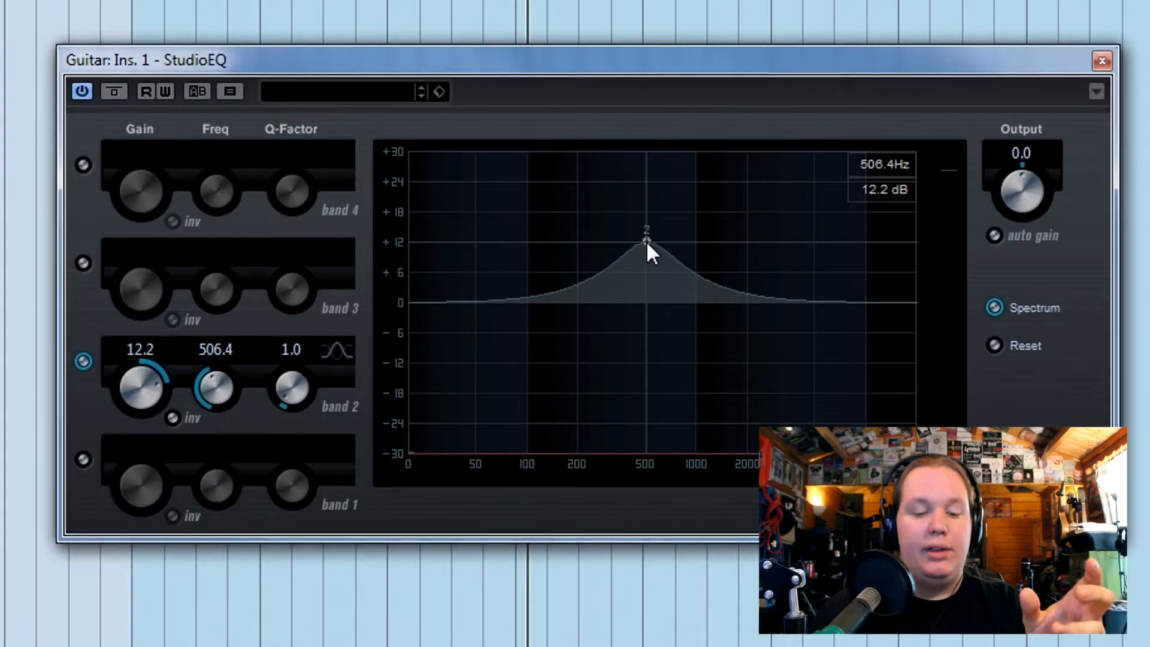
drag(646, 240, 645, 242)
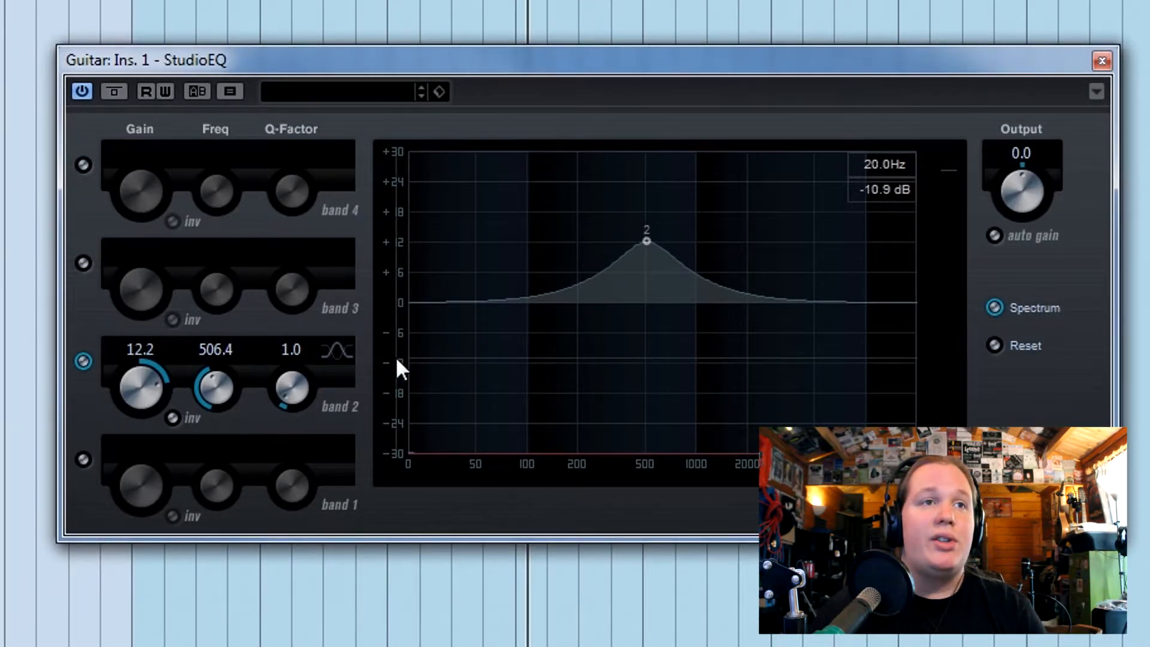
Narrow the band 2 boost, move it to a 24 dB cut at about 2023 Hz, and vary its Q-factor between 10.0, 0.5 and 2.2.
drag(289, 357, 311, 308)
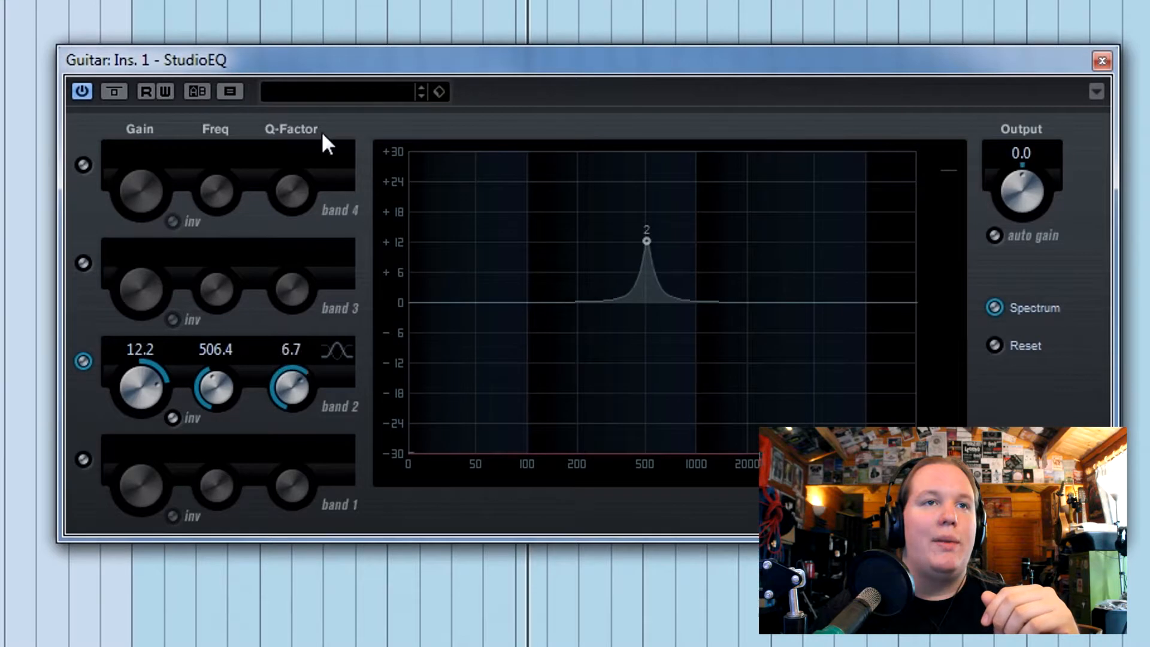
drag(627, 243, 748, 436)
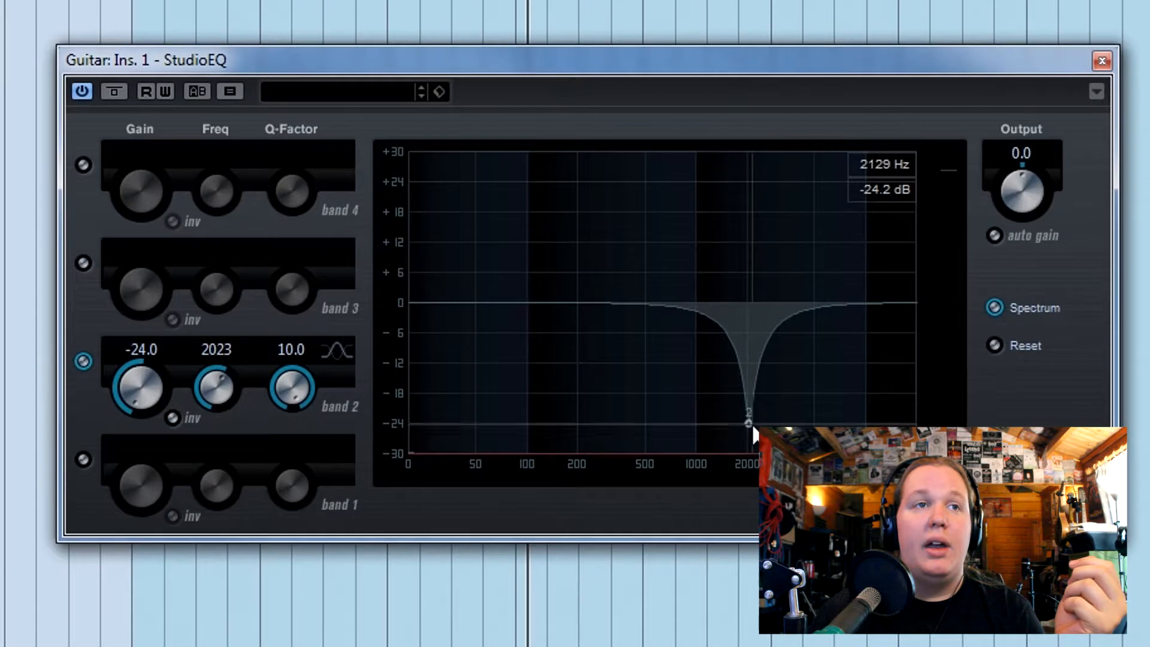
drag(310, 488, 310, 646)
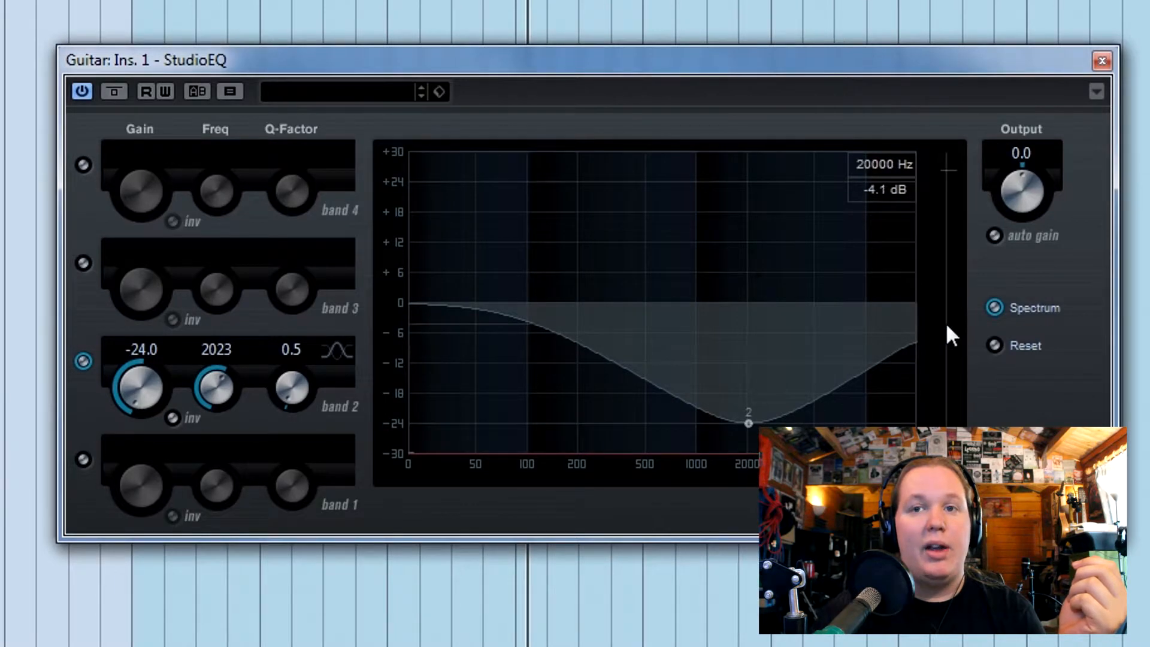
drag(296, 389, 323, 359)
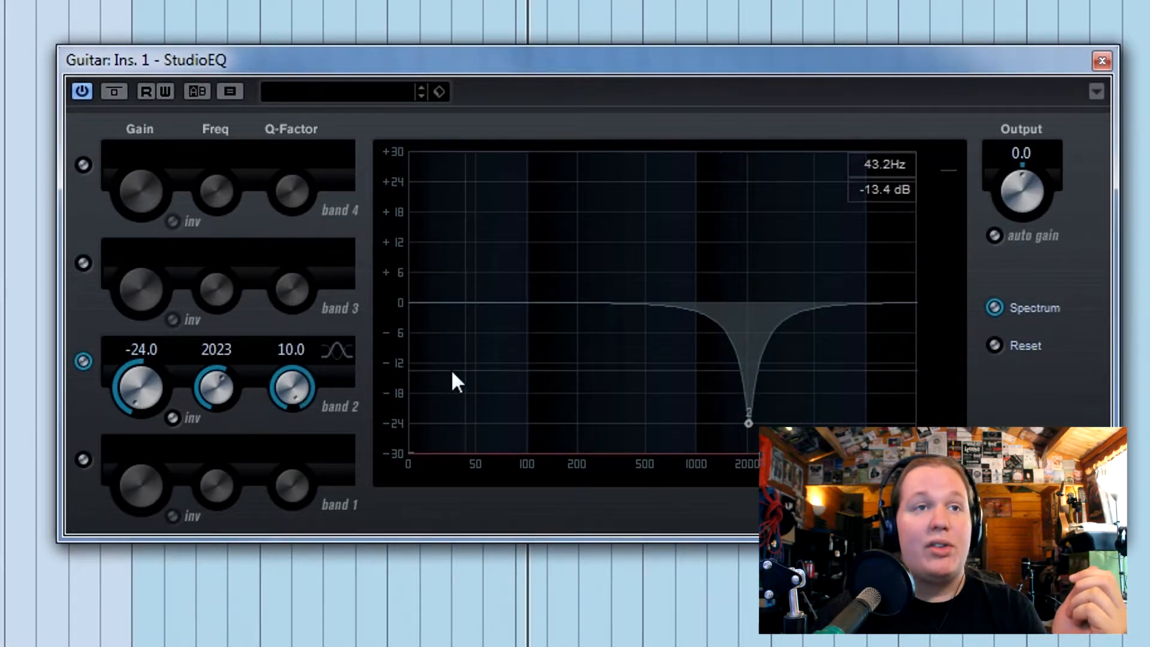
drag(295, 404, 342, 636)
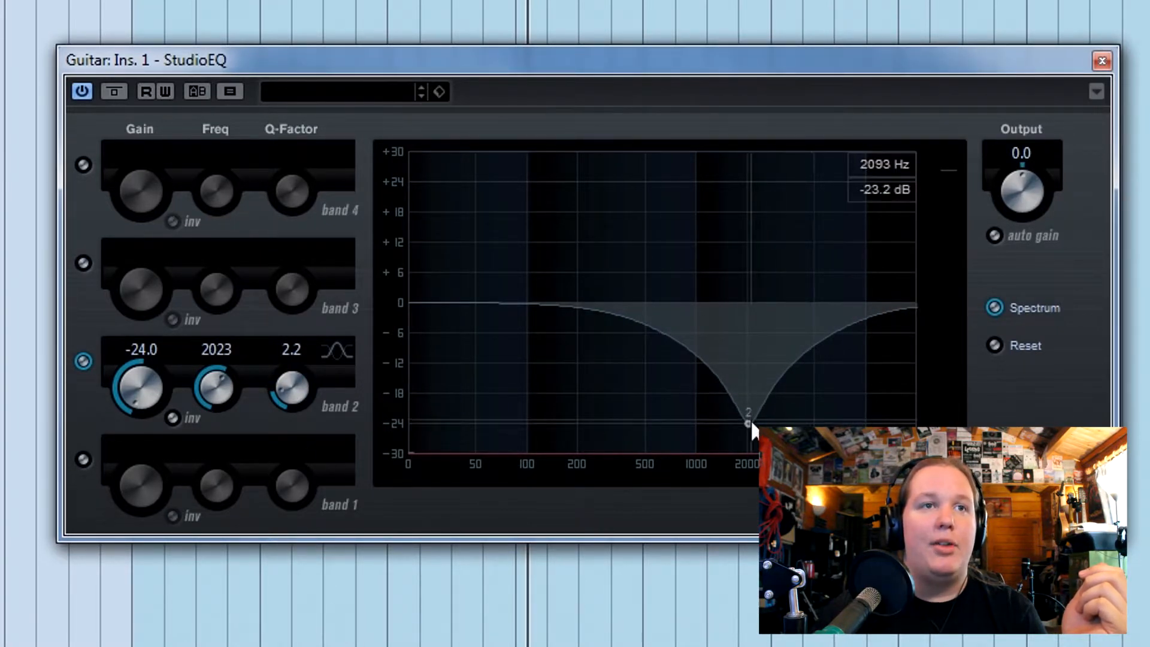
Flatten band 2, set its Q-factor to 0.9, and cut about 3.1 dB at about 98 Hz during playback to reduce muddiness.
drag(748, 423, 749, 301)
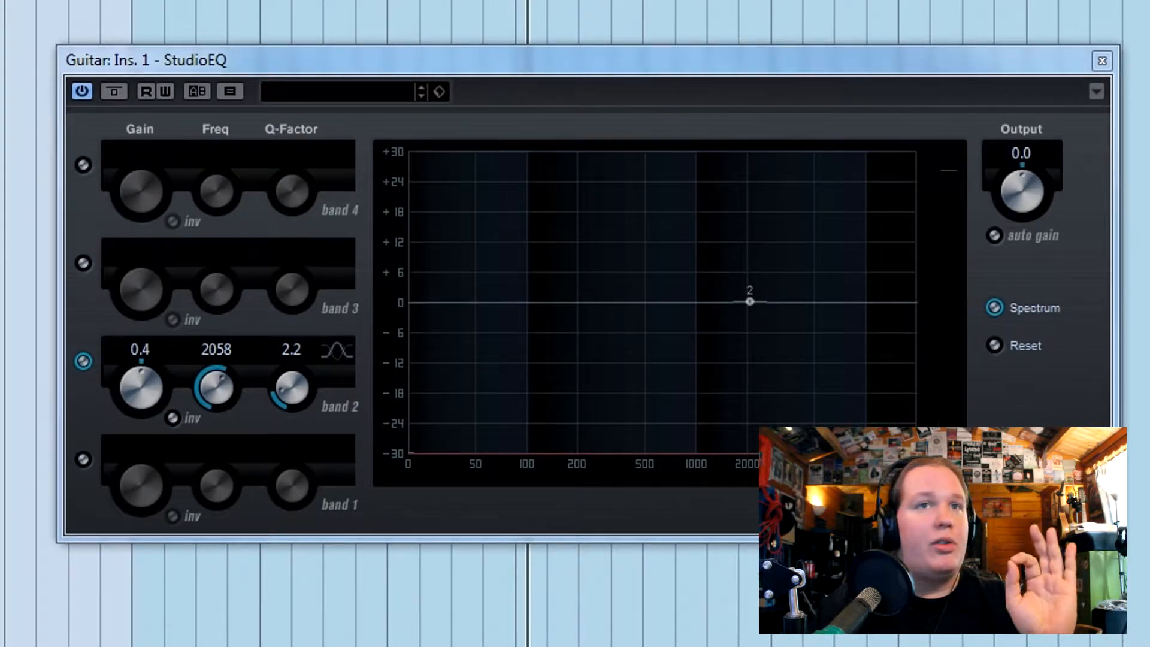
drag(746, 301, 750, 286)
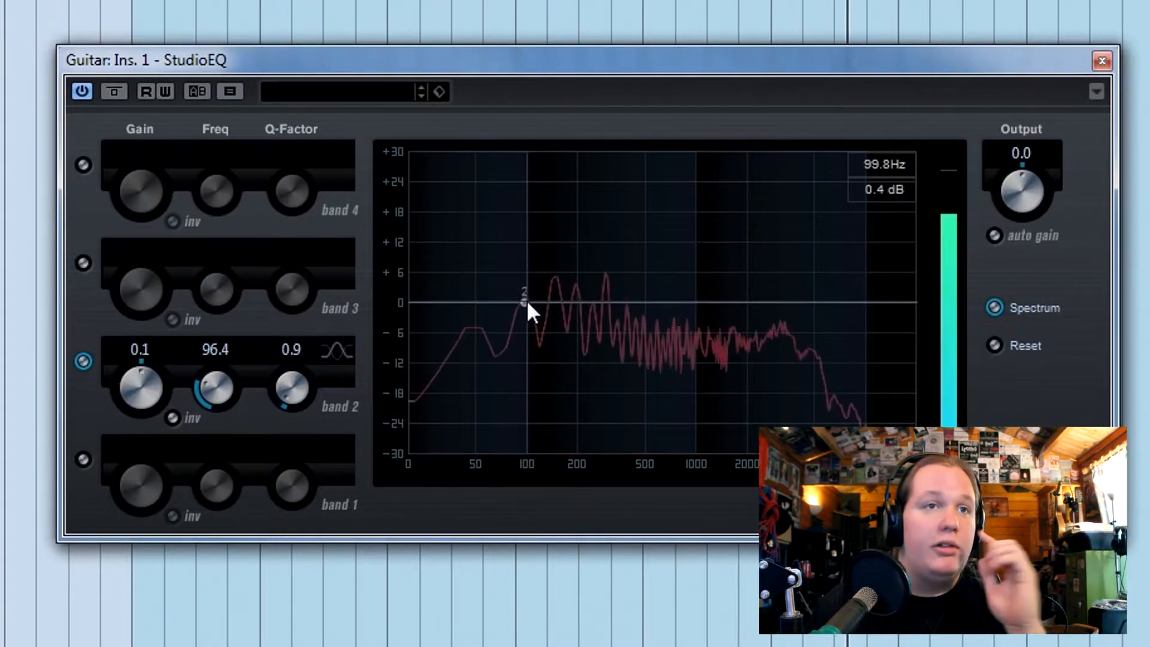
drag(524, 303, 524, 320)
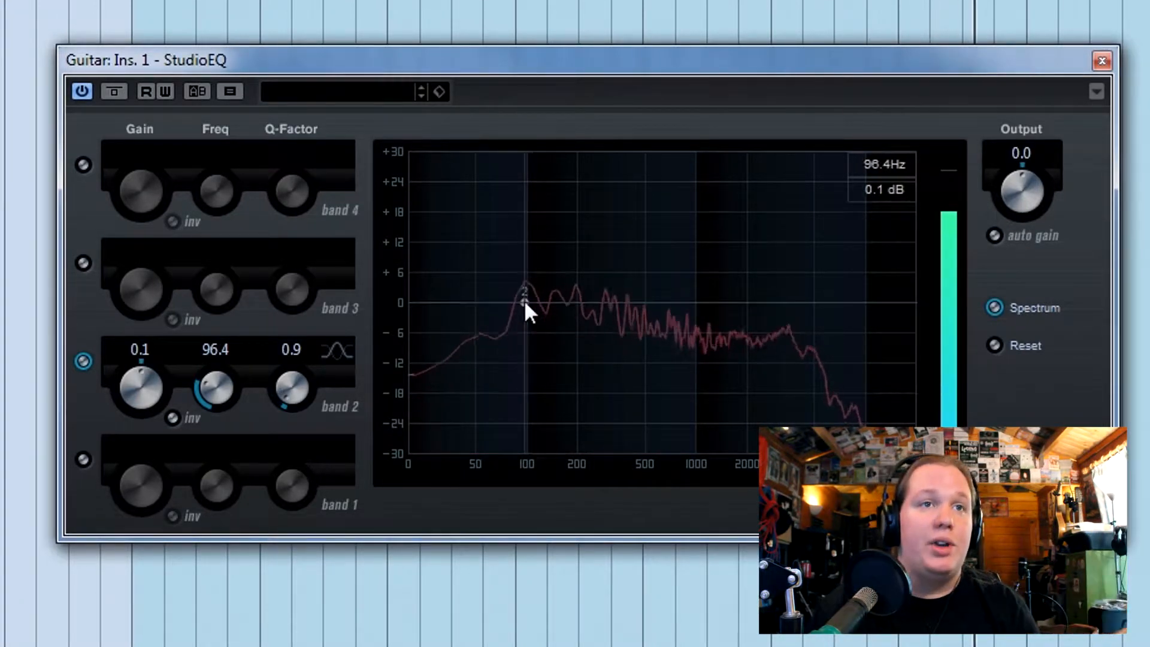
drag(394, 449, 395, 447)
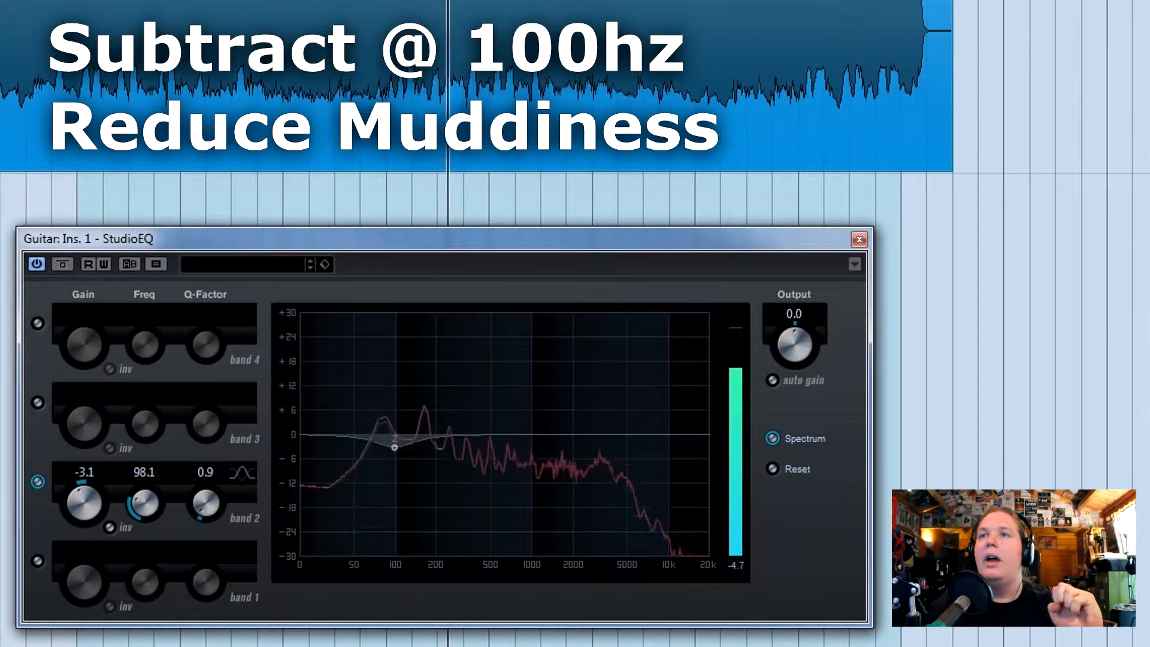
Boost band 2 by about 3.6 dB at about 201 Hz for warmth, and compare the sound with the band off and on.
drag(394, 447, 437, 419)
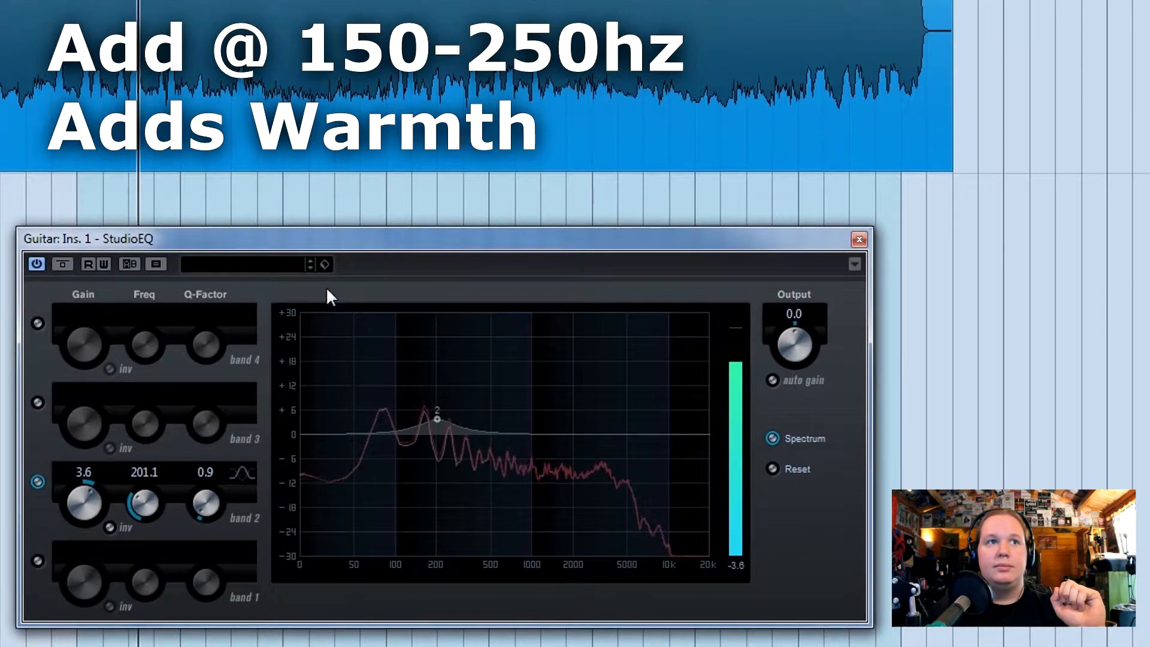
click(38, 481)
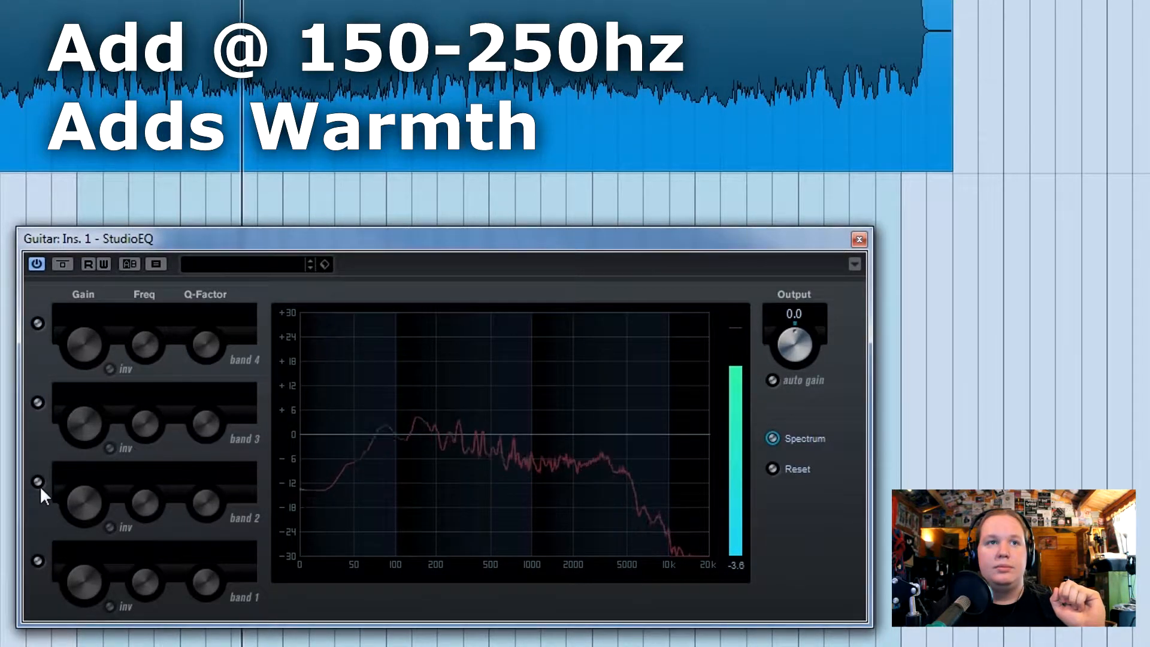
click(40, 485)
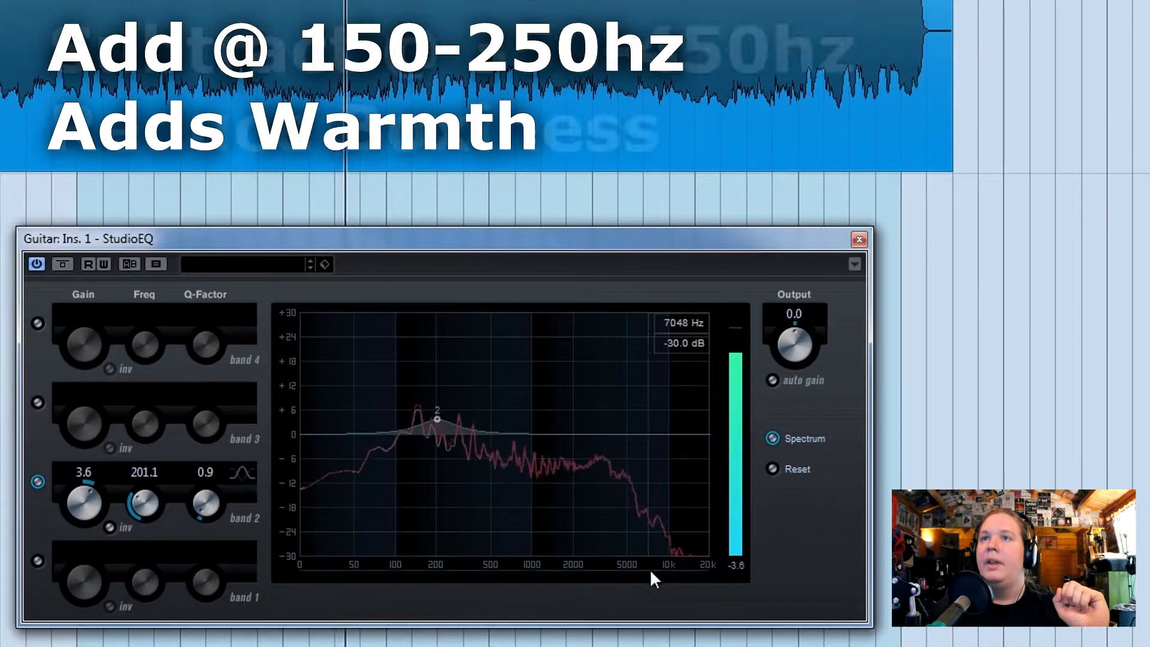
Cut band 2 by about 3.1 dB at about 405 Hz to reduce boxiness, and compare the sound with the band off and on.
drag(438, 416, 478, 446)
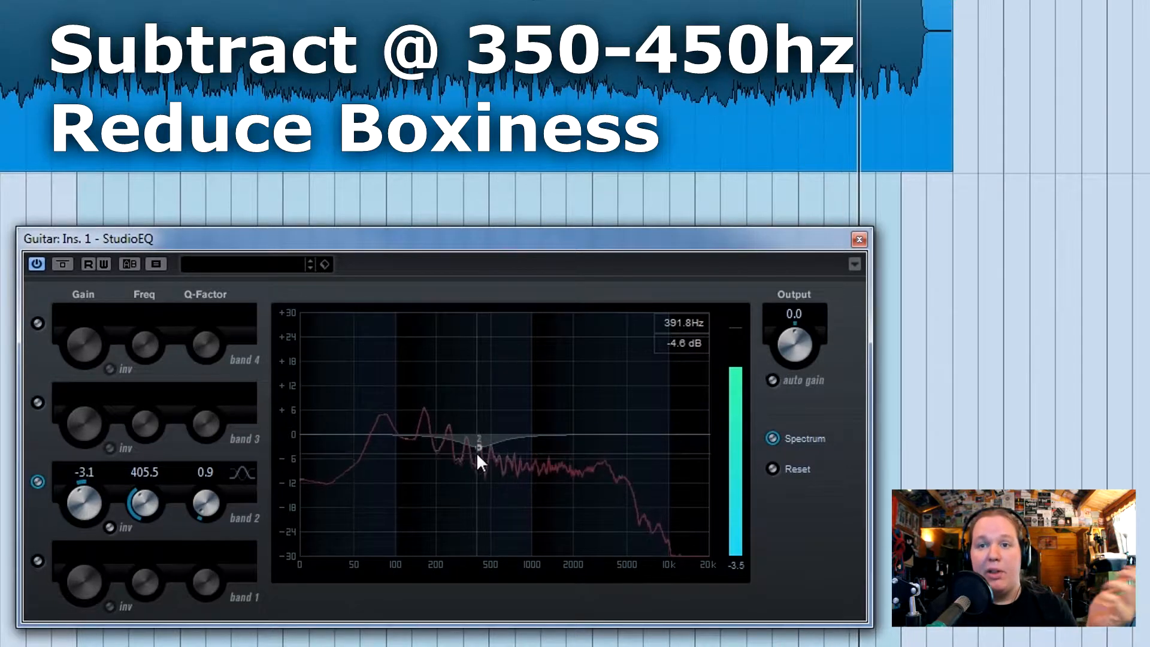
click(39, 480)
click(38, 481)
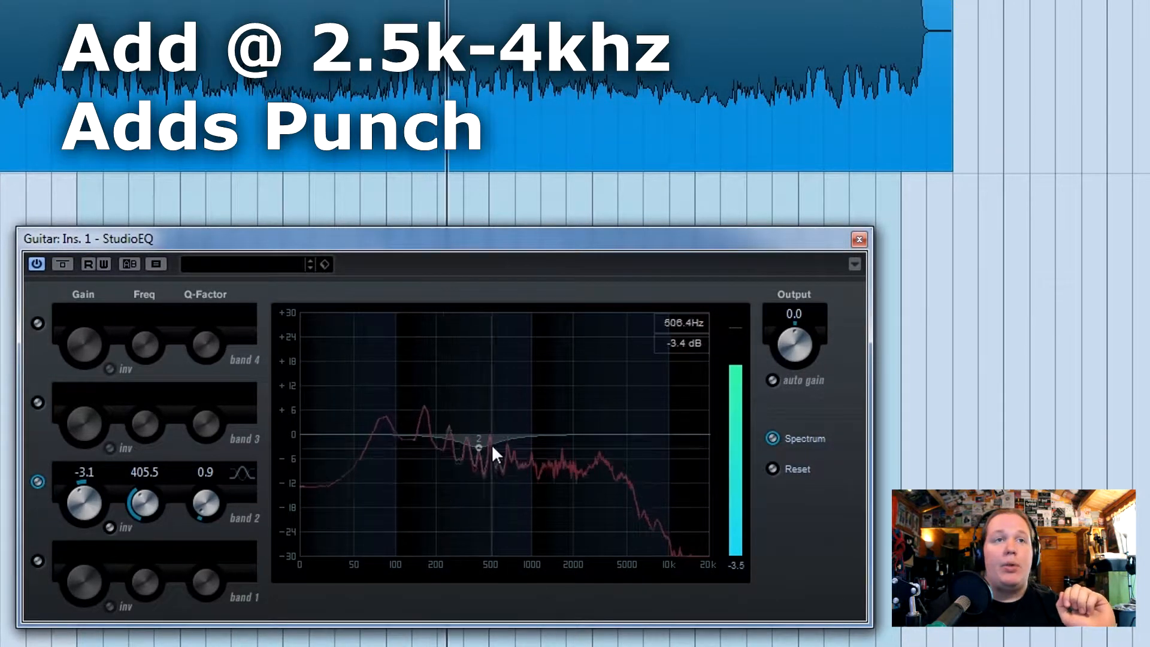
Boost band 2 by about 2.1 dB at about 2947 Hz for punch, and compare the sound with the band off and on.
drag(479, 446, 596, 427)
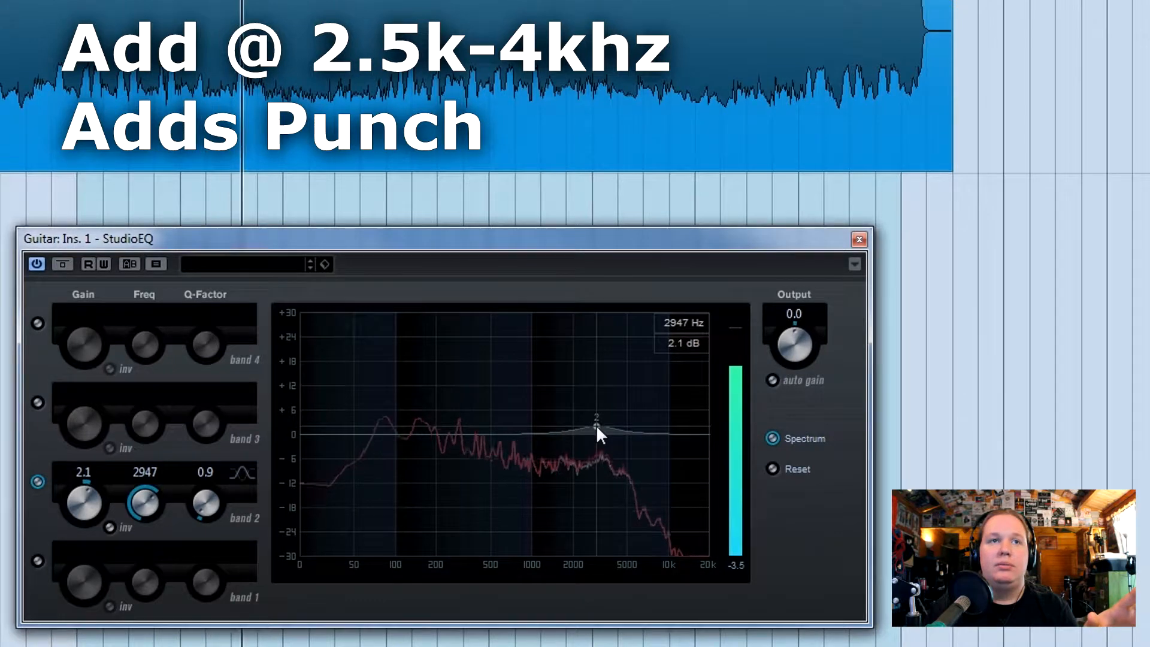
click(36, 484)
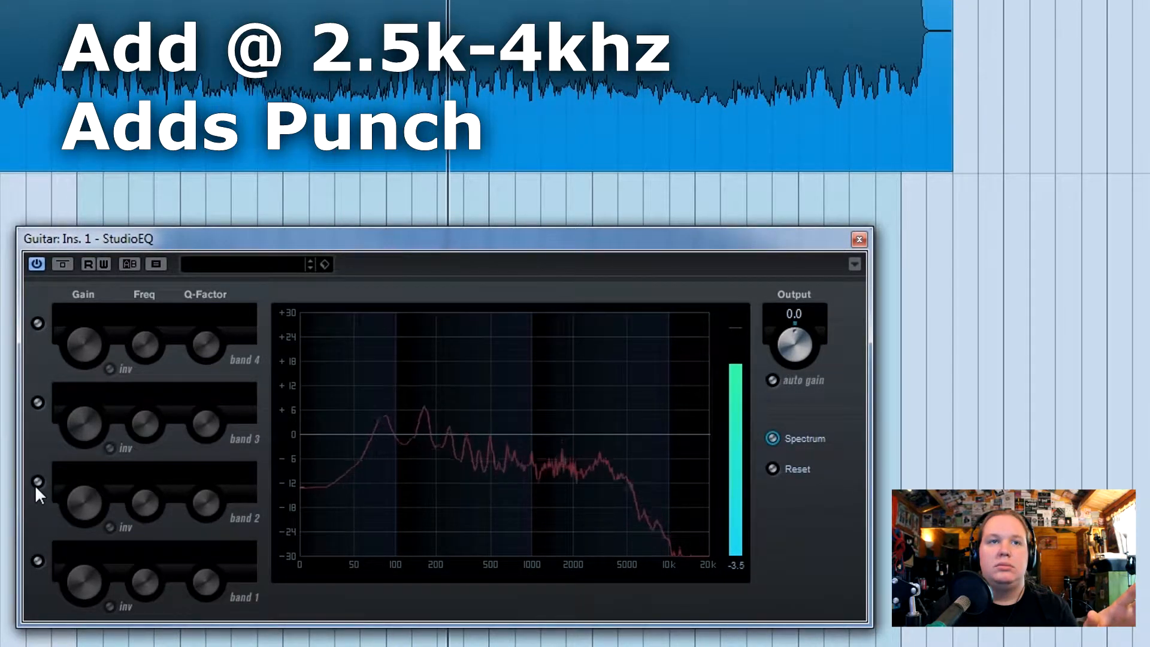
click(37, 482)
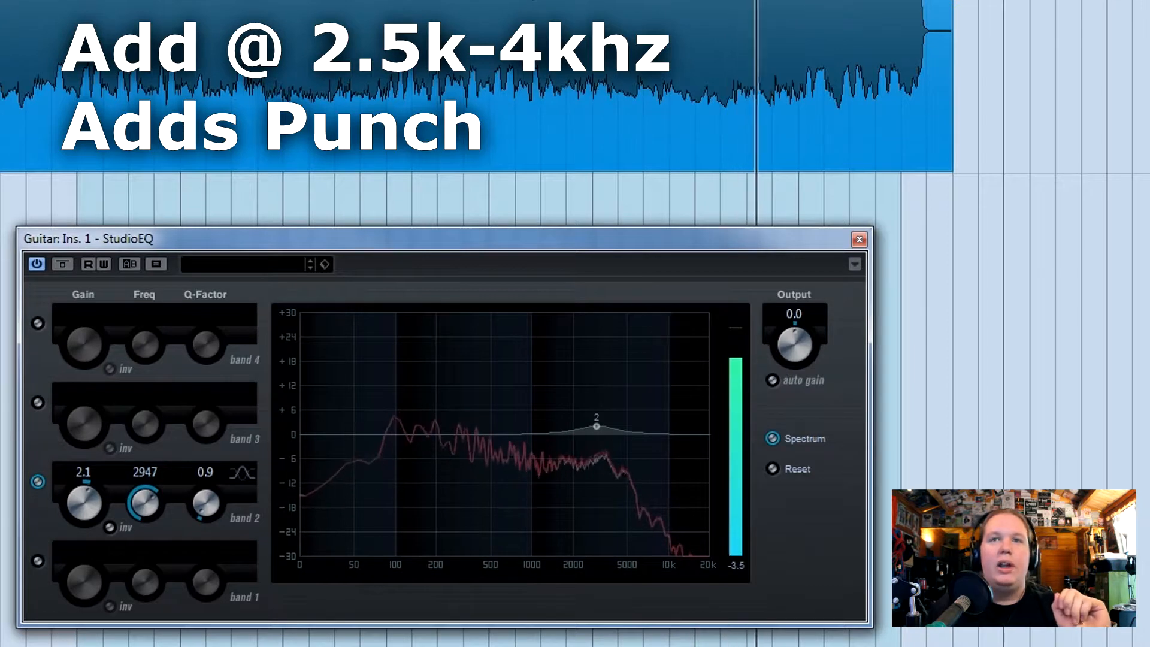
Boost band 2 by about 2.9 dB at about 5007 Hz to add bite to the guitar.
click(858, 239)
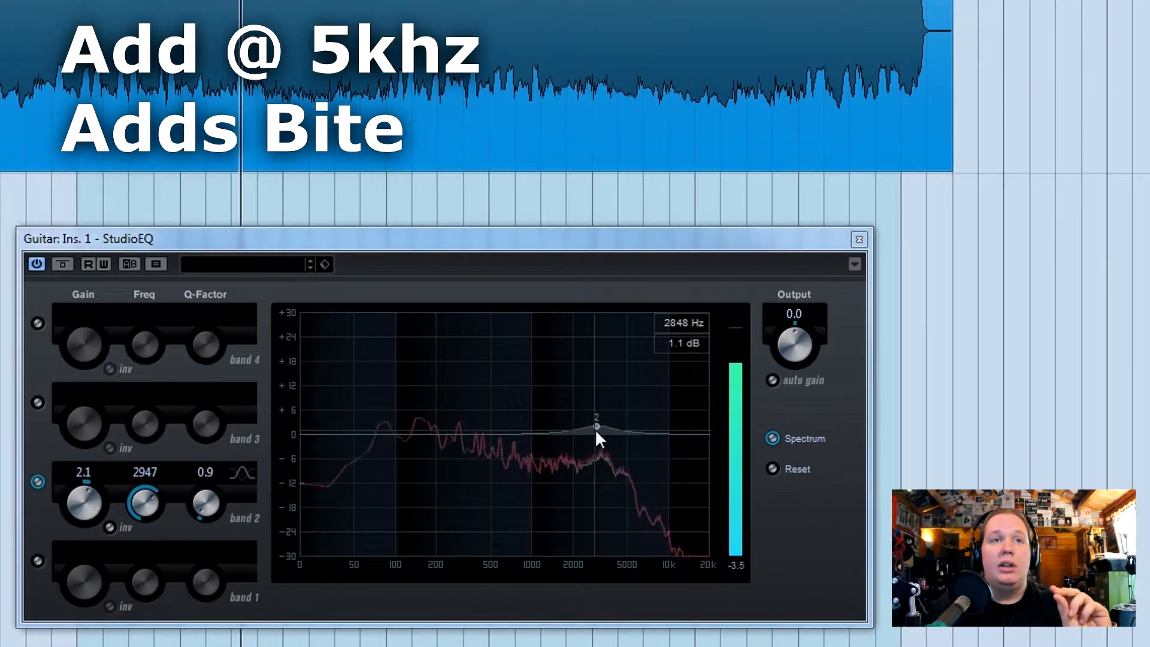
drag(598, 429, 627, 421)
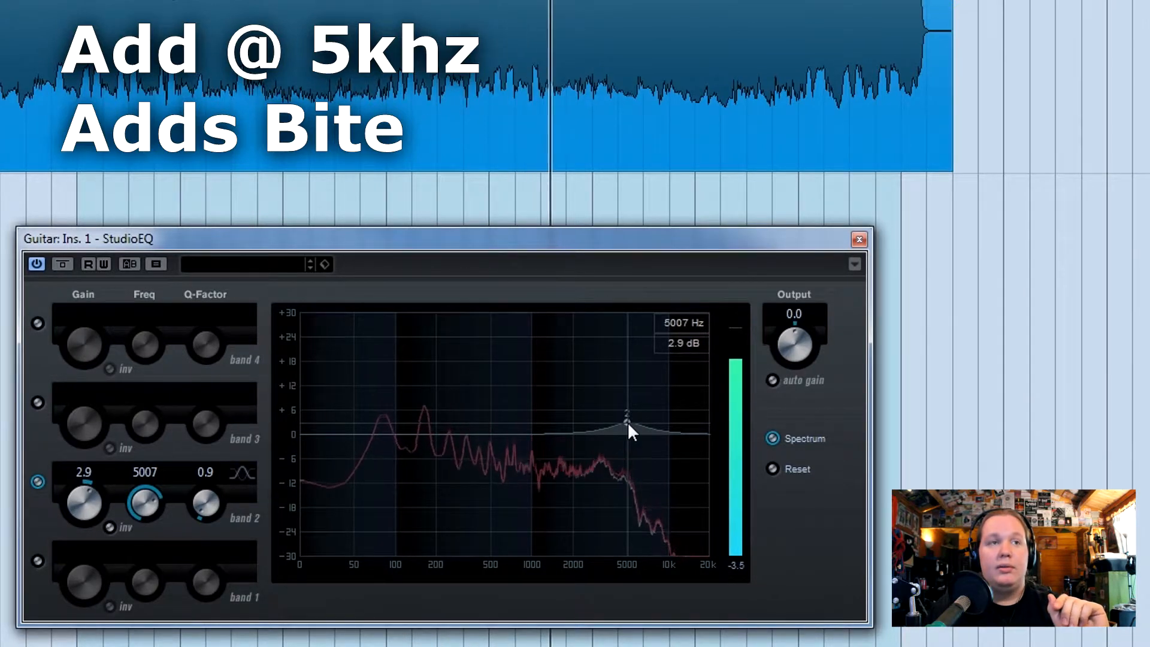
Compare the guitar sound with the 5007 Hz boost on band 2 off and on.
click(38, 481)
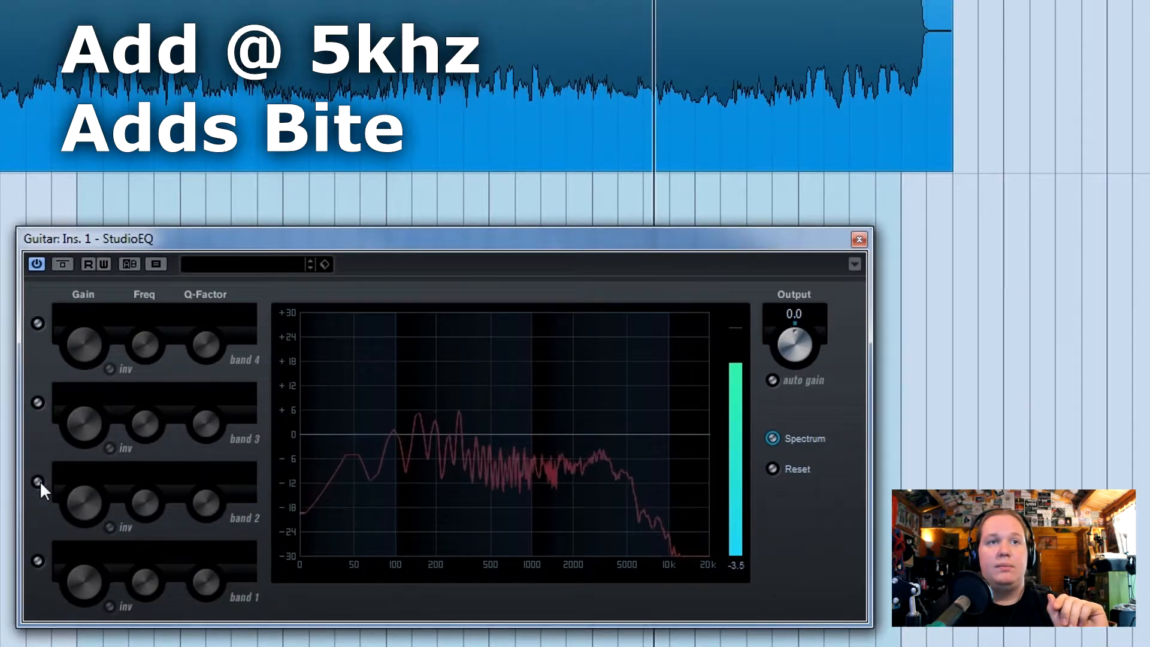
click(38, 481)
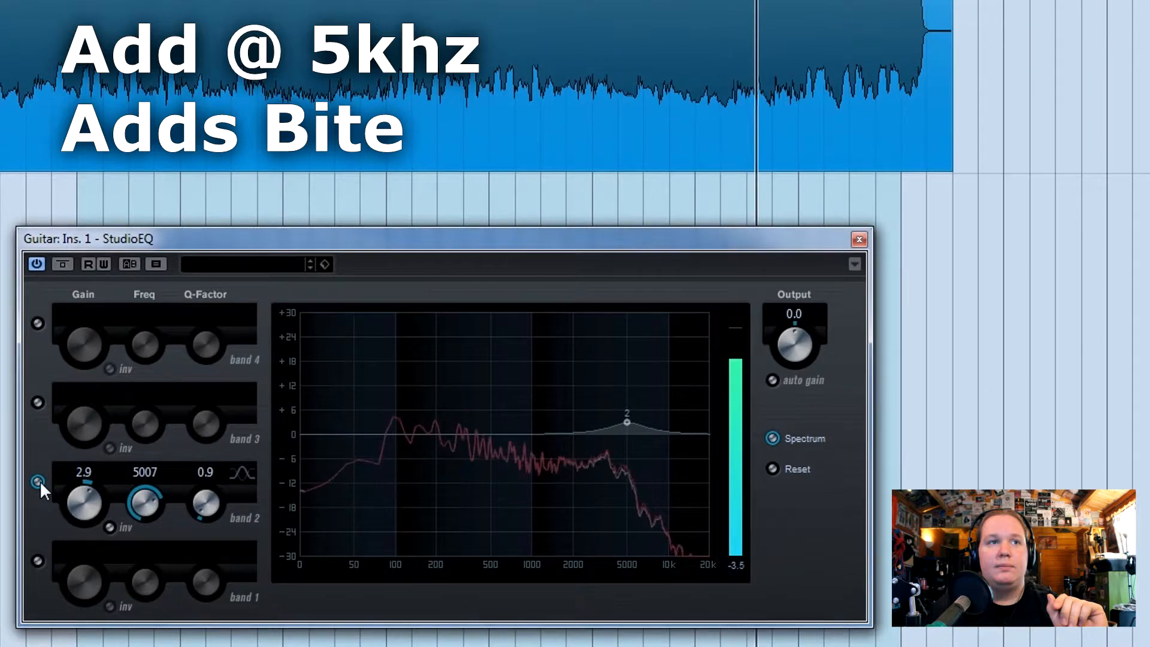
click(38, 480)
click(38, 480)
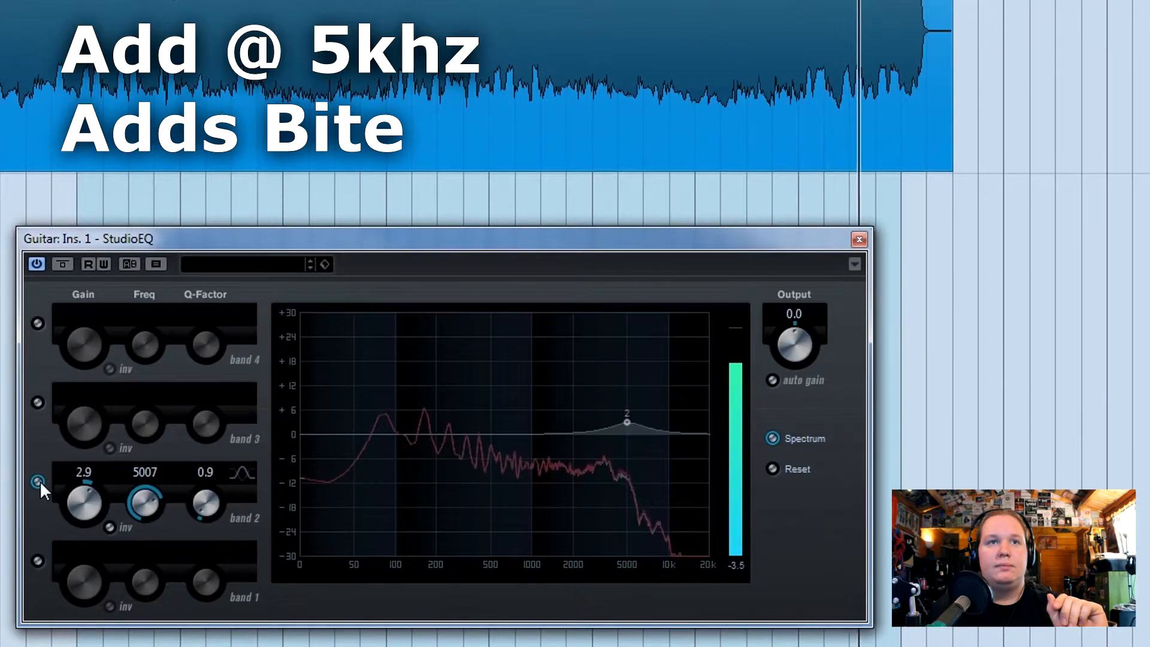
Boost band 2 by about 4.1 dB at about 14702 Hz, and try a cut of about 5.1 dB at about 19328 Hz.
drag(626, 422, 685, 422)
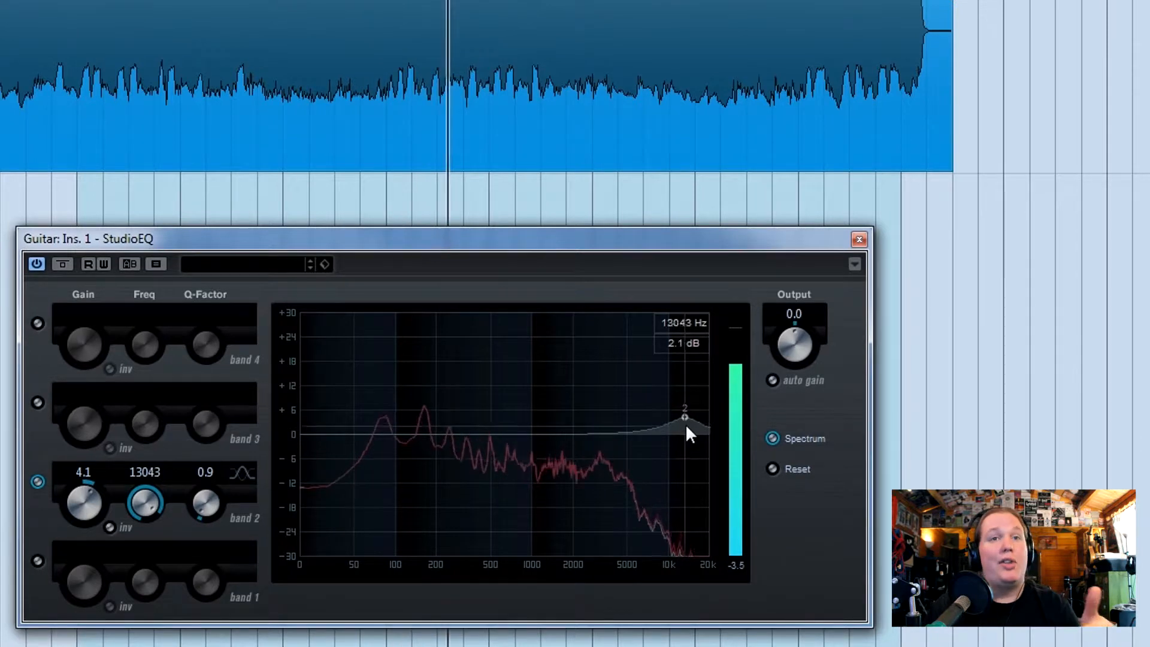
drag(684, 416, 691, 415)
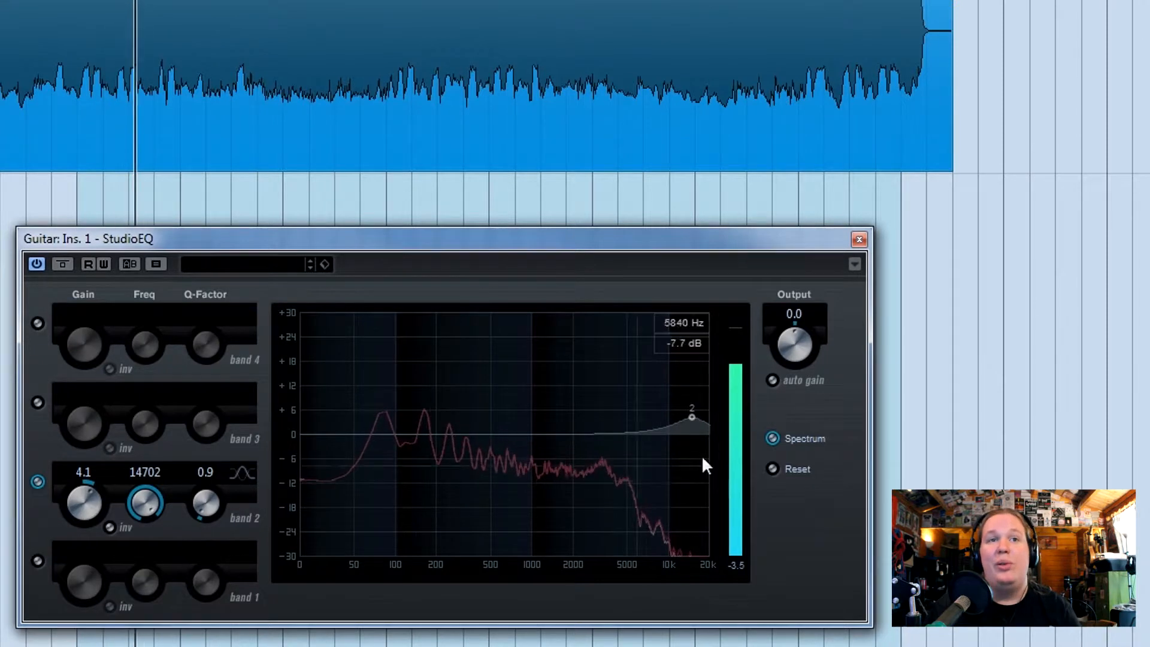
drag(690, 416, 706, 454)
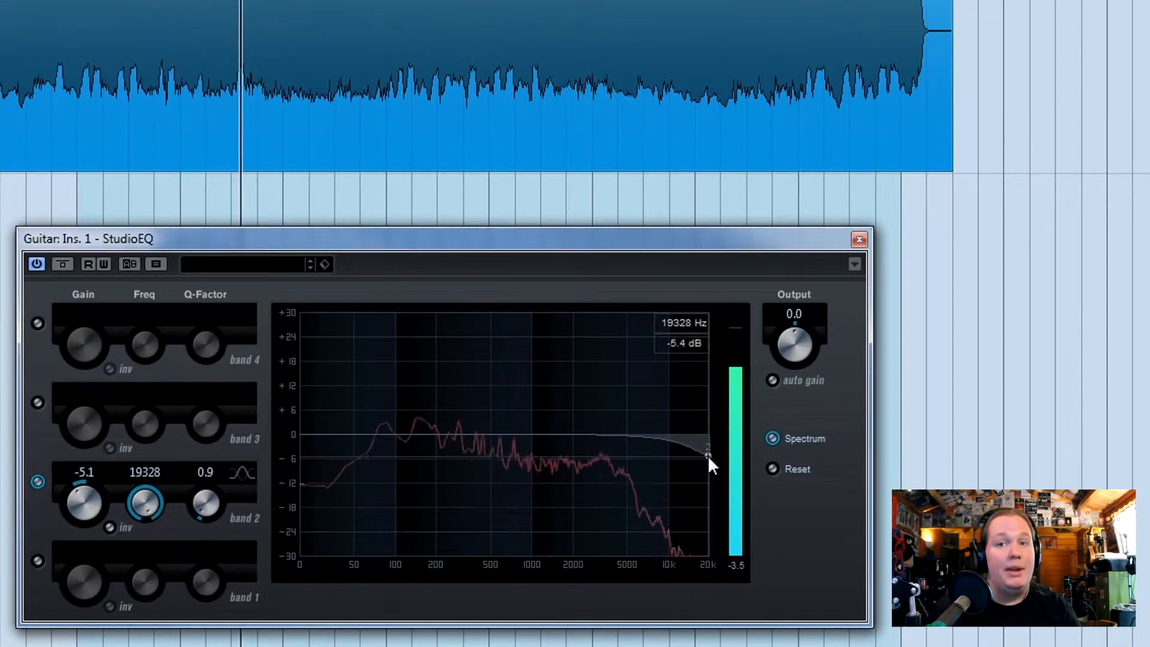
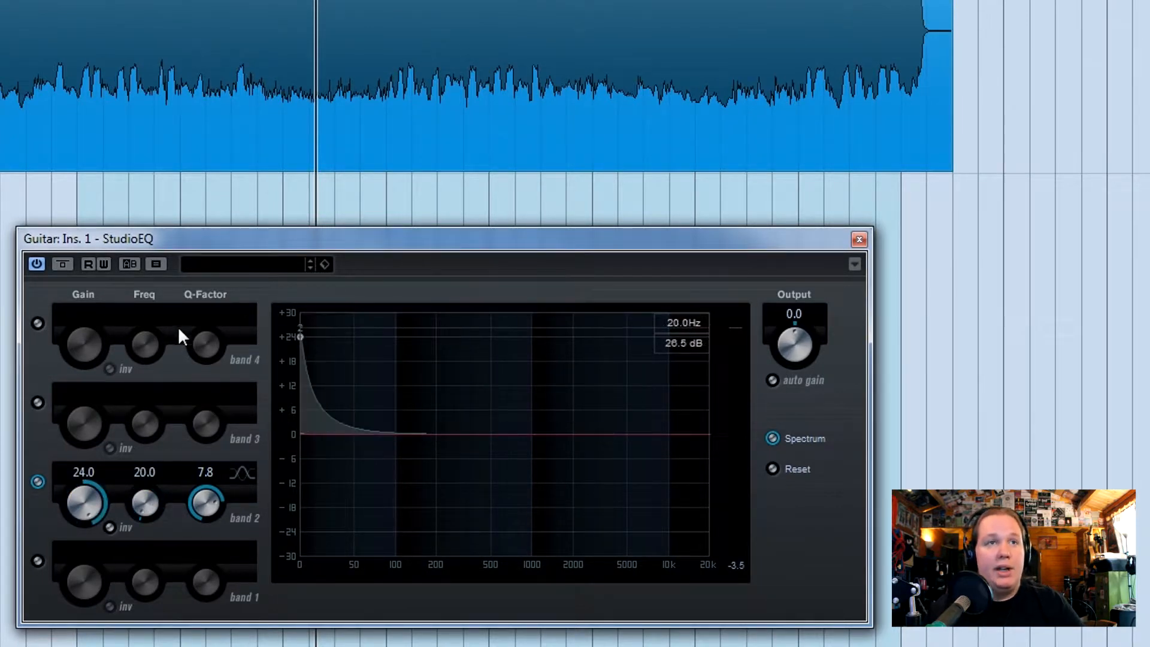
Play the guitar while sweeping band 2 up across the whole spectrum, ending on a 24 dB cut at 20000 Hz.
key(space)
drag(300, 339, 846, 588)
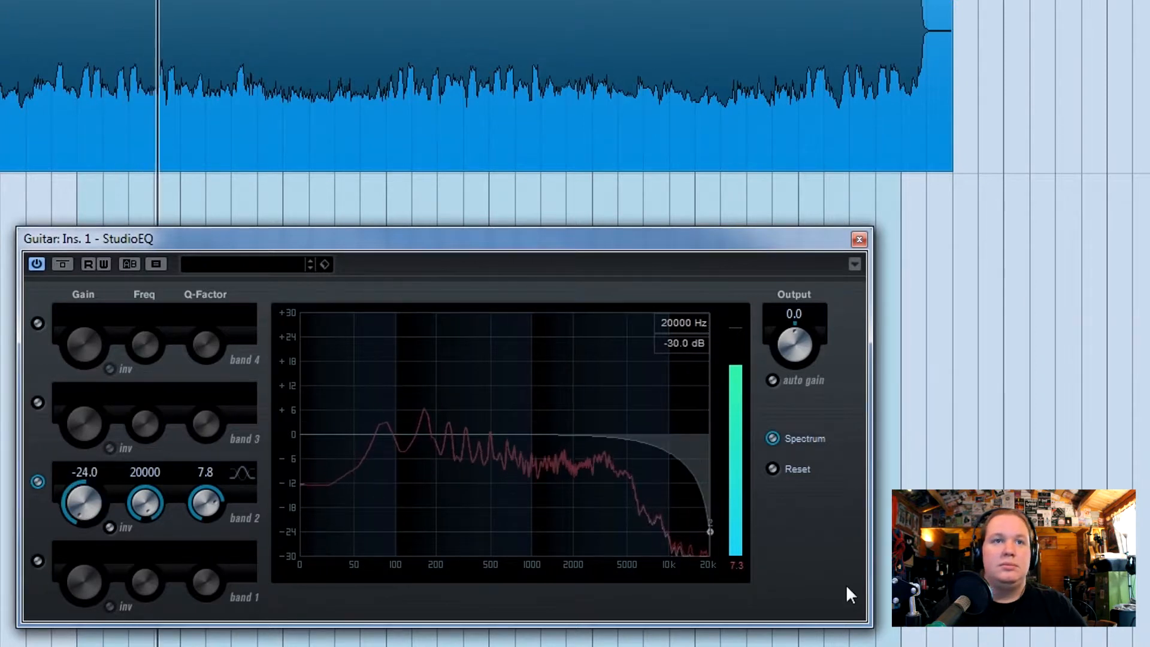
drag(759, 634, 336, 621)
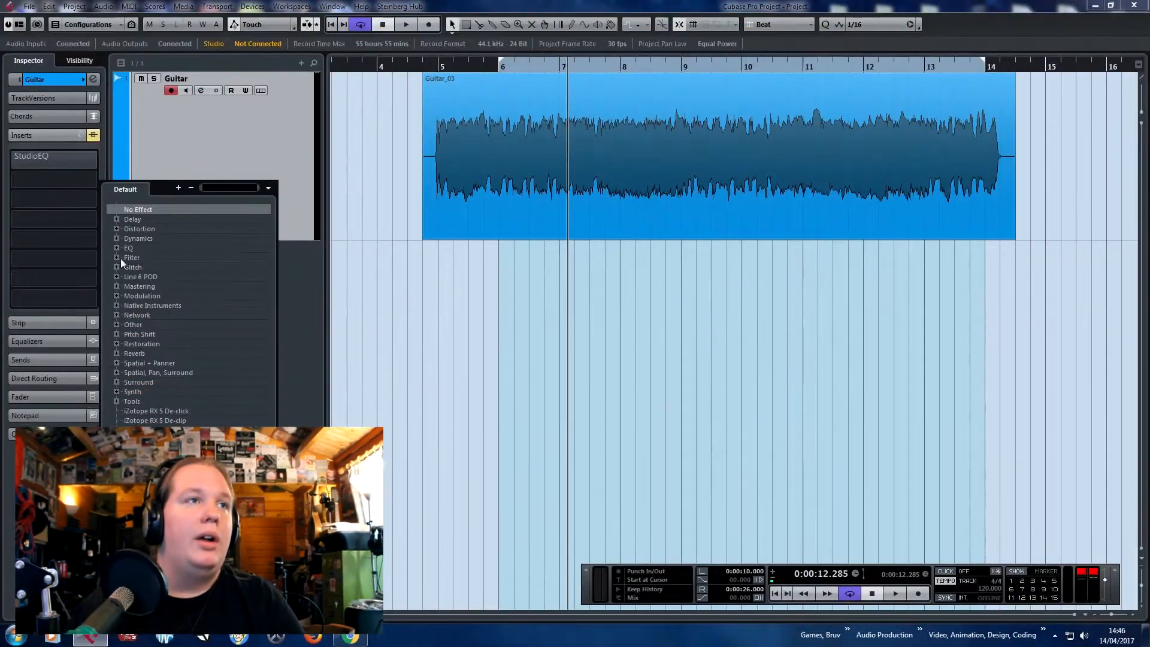
Add the Compressor from the Dynamics effects as the Guitar track's second insert and load its Picking Guitar 1 preset.
click(118, 238)
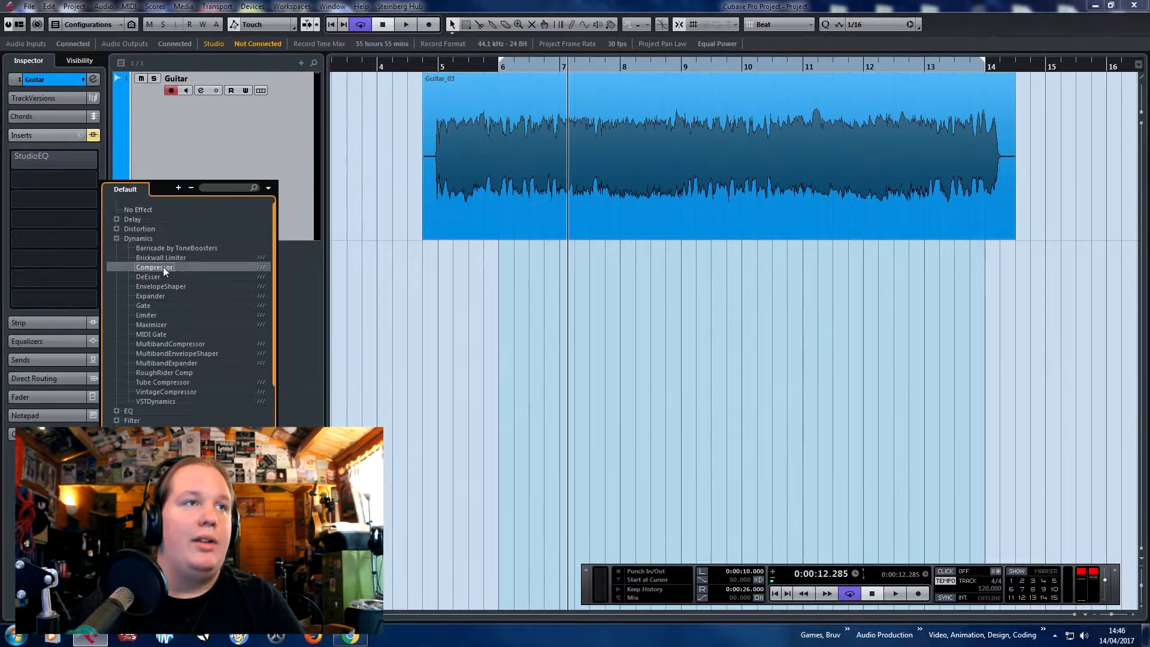
click(162, 267)
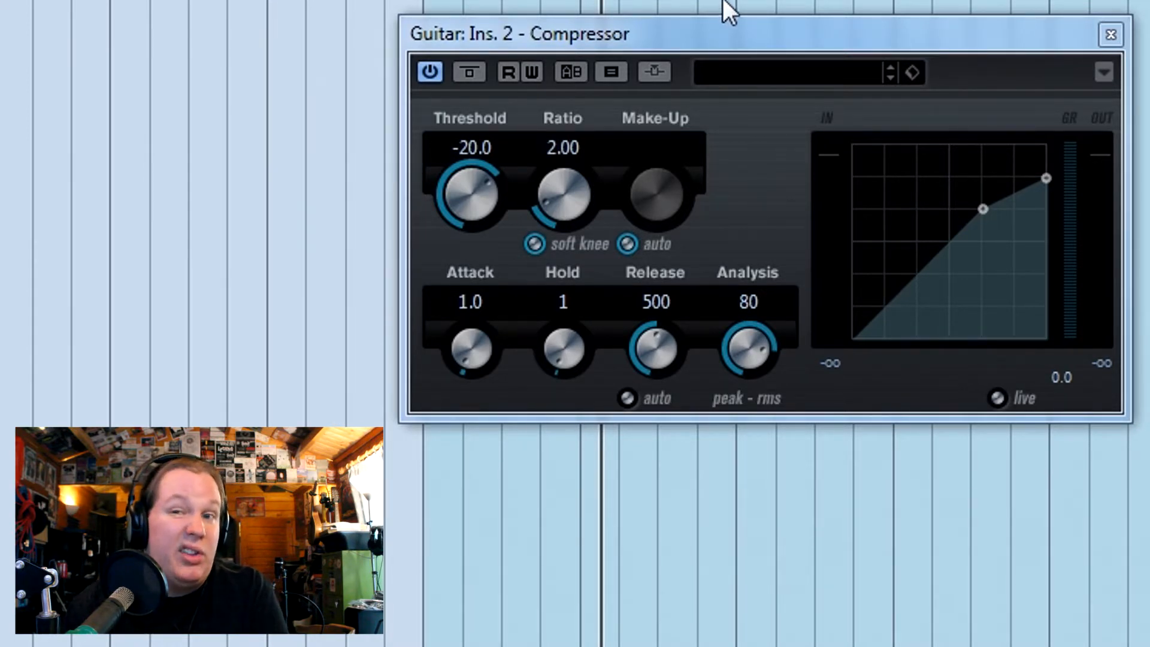
click(774, 73)
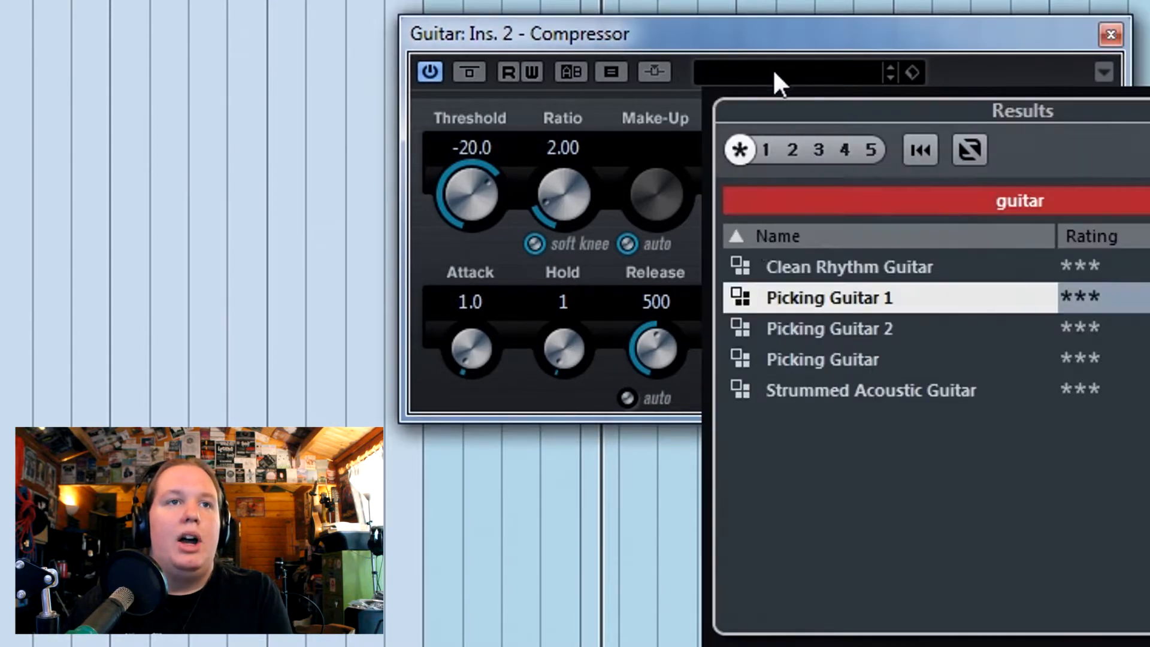
click(1057, 203)
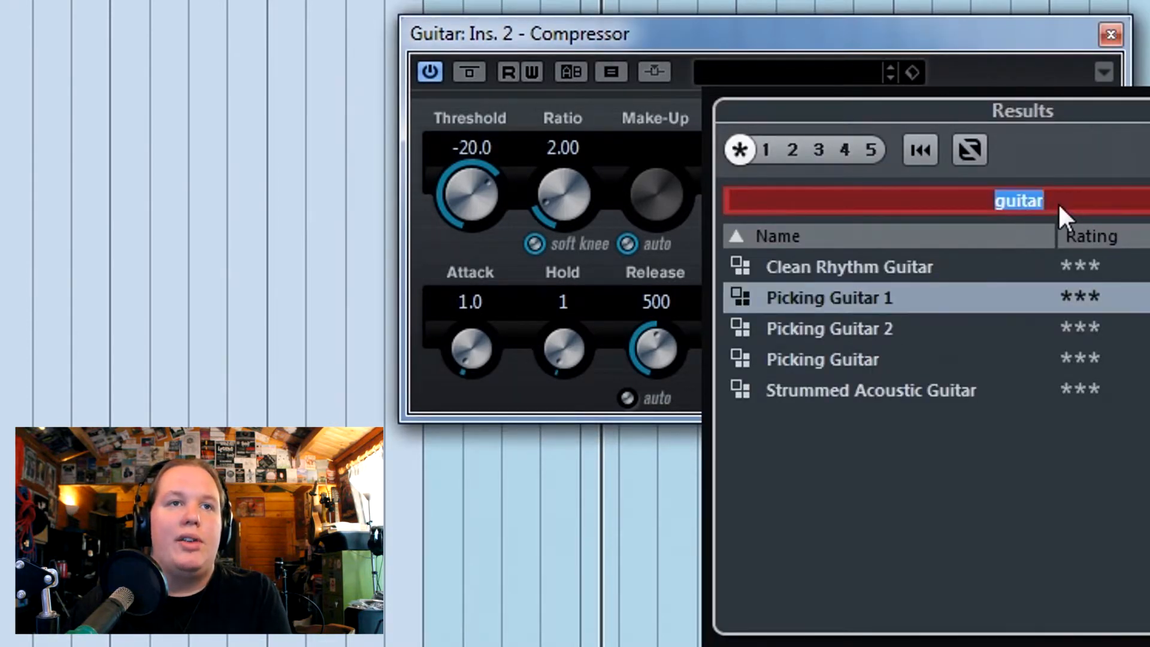
click(956, 430)
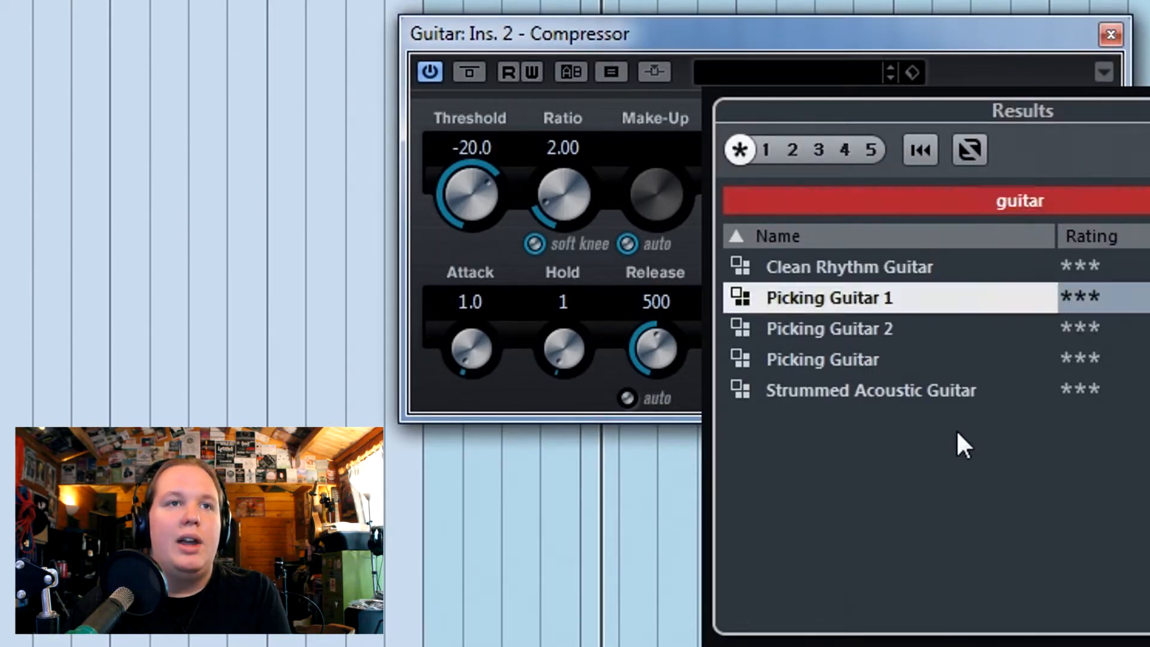
double_click(910, 300)
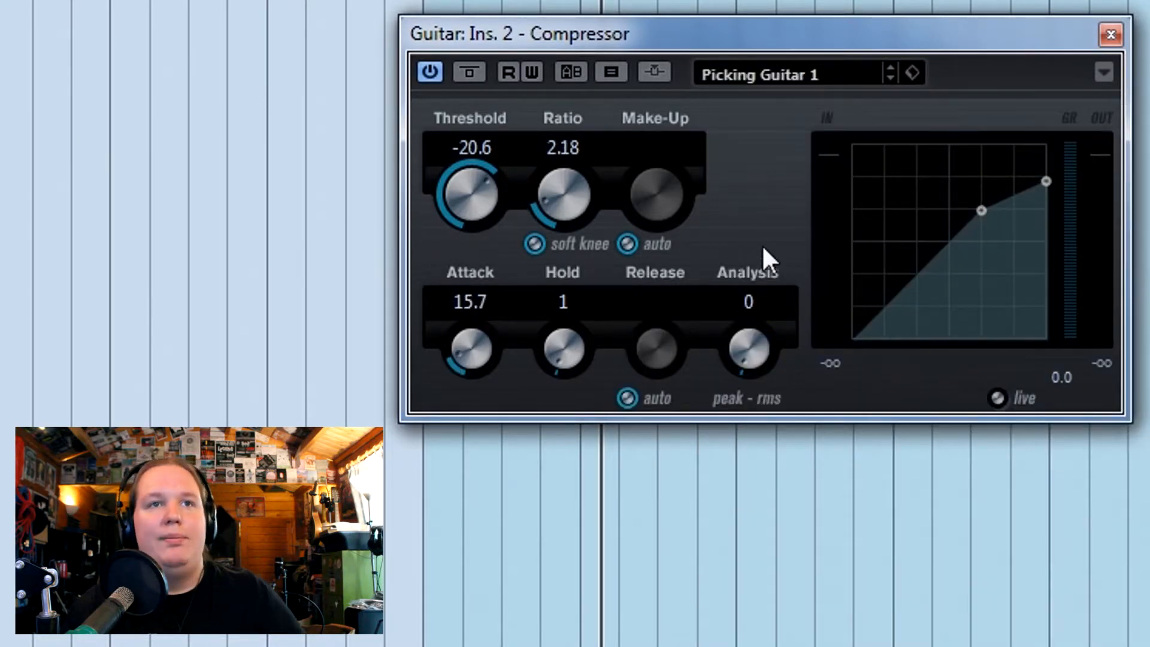
Play the guitar and compare its sound with the compressor switched off and on.
key(space)
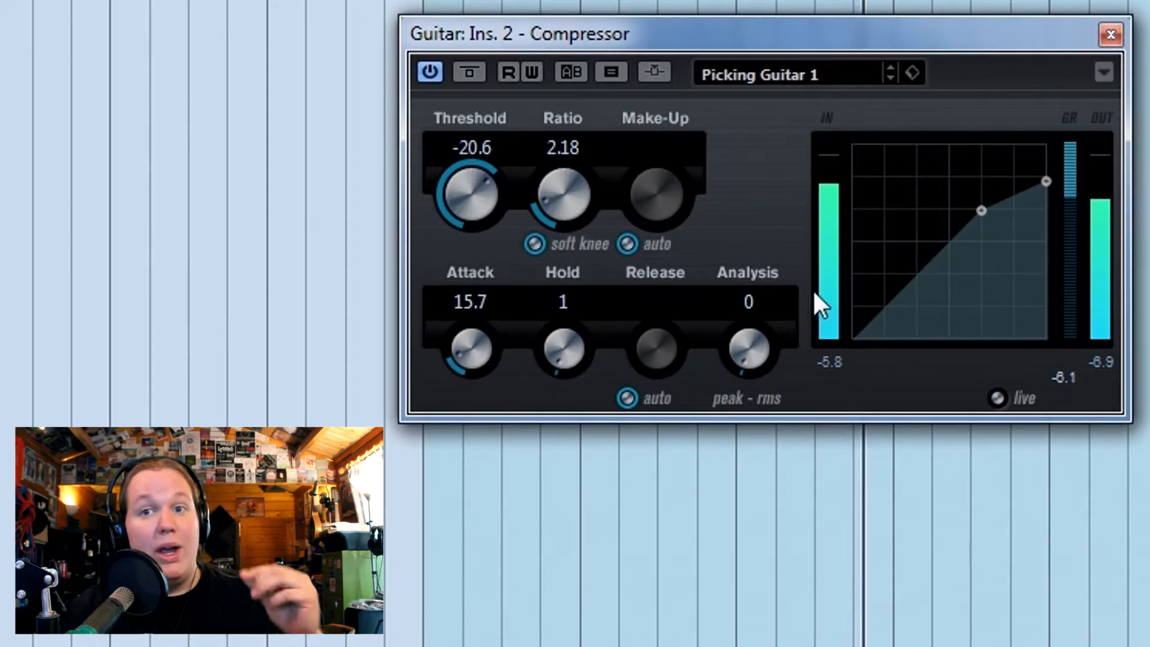
click(429, 72)
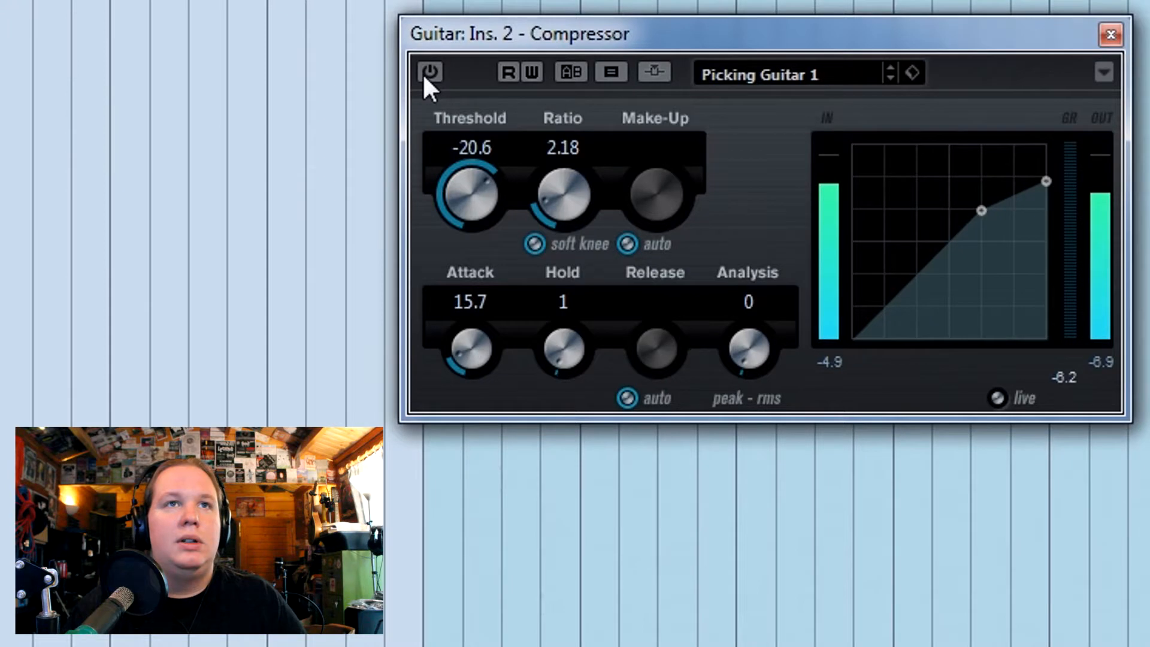
click(429, 72)
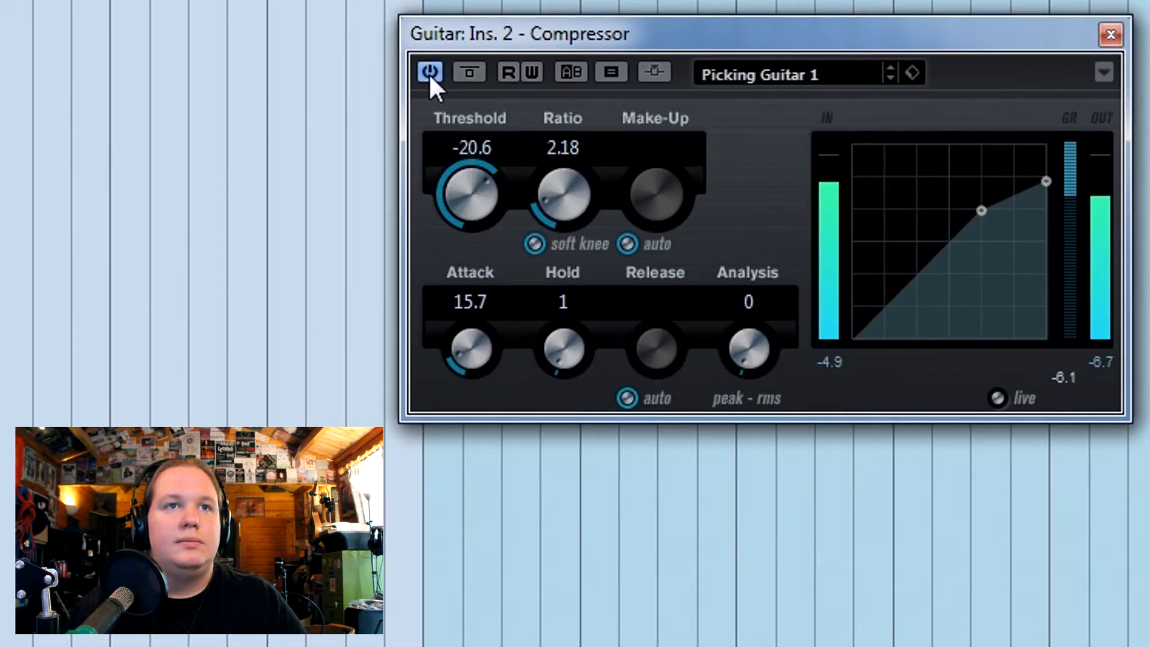
click(429, 73)
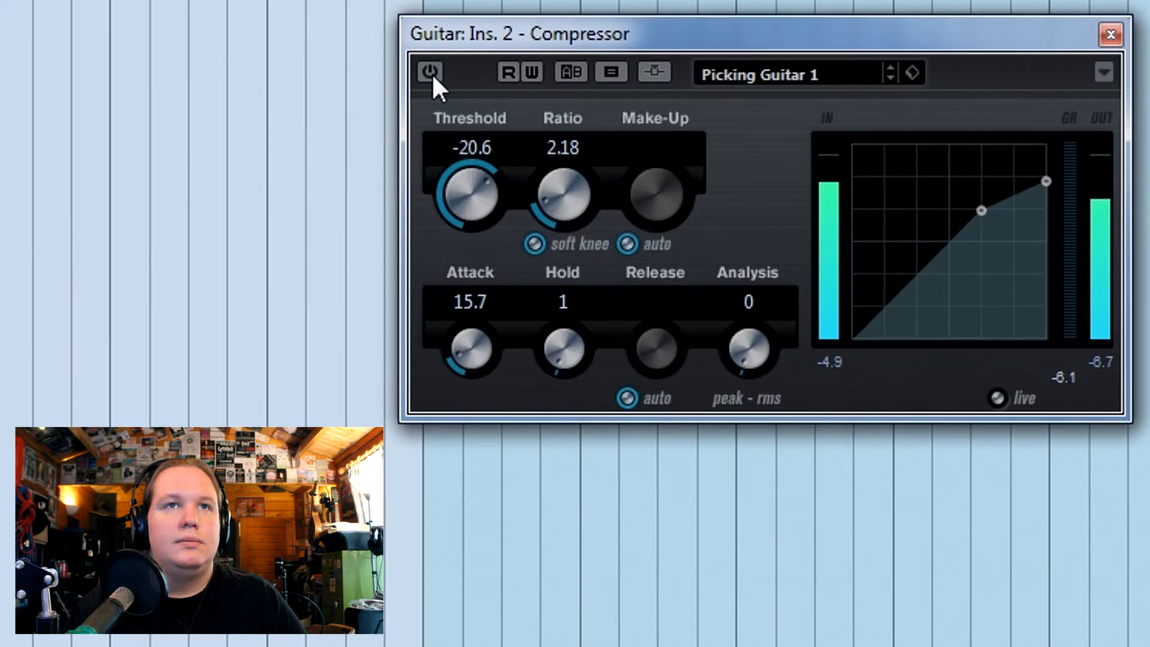
click(428, 72)
click(429, 73)
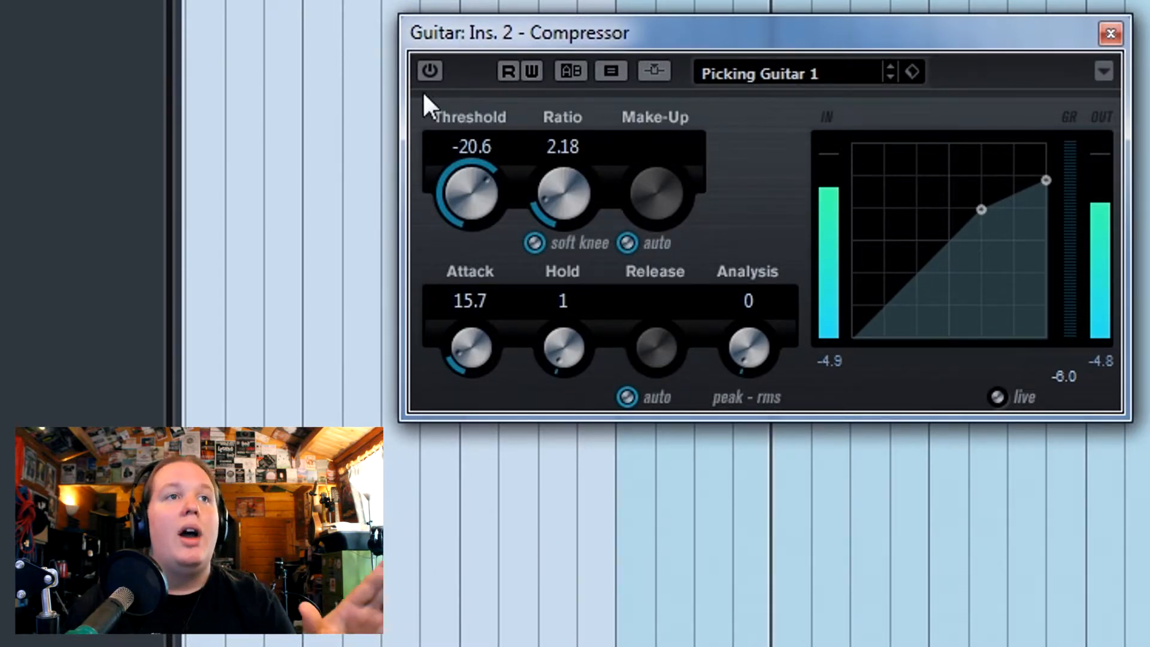
click(430, 72)
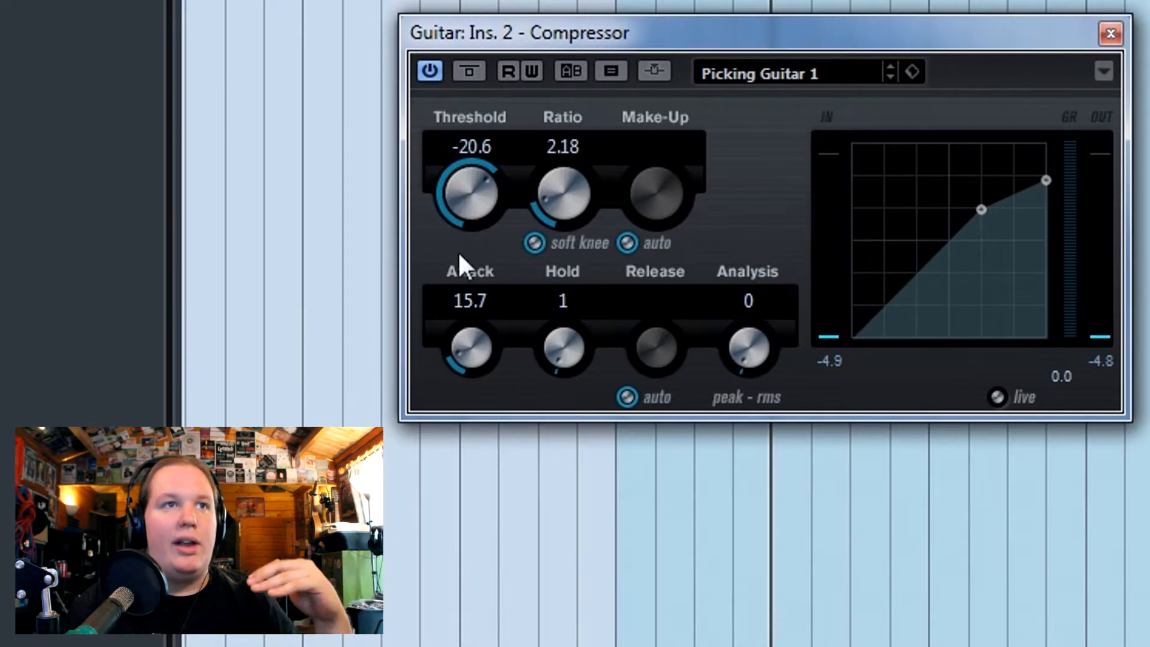
Raise the compressor threshold to about -9.7 dB and play the guitar.
mouse_move(484, 170)
mouse_down()
mouse_move(473, 170)
mouse_move(488, 190)
mouse_up()
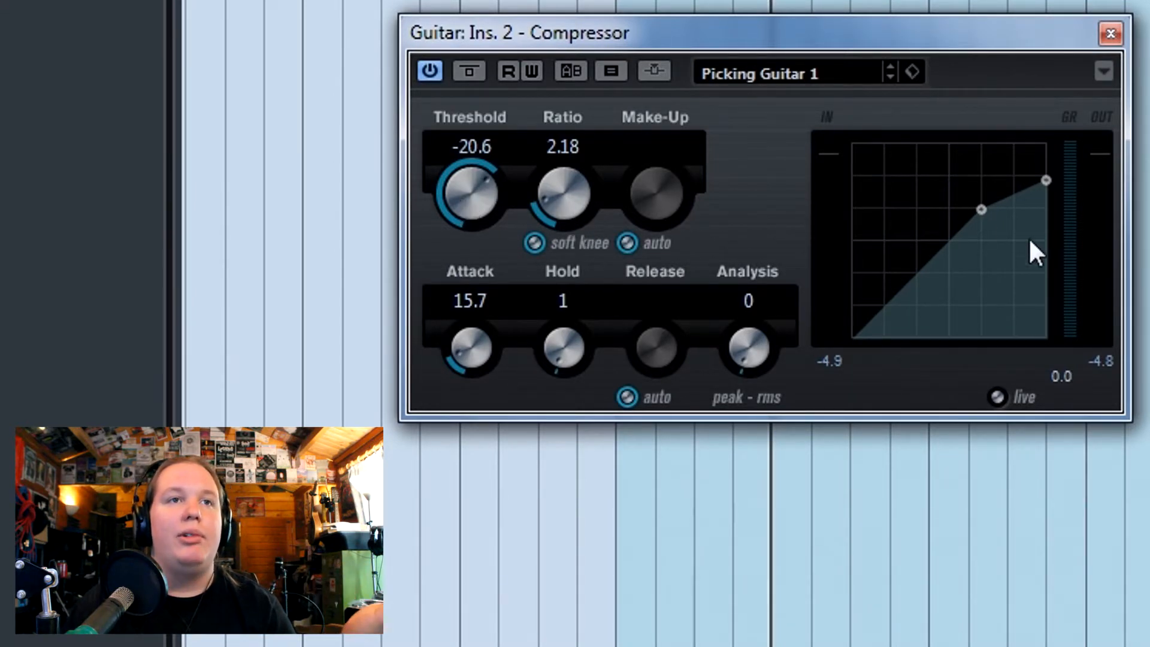
drag(984, 213, 1030, 172)
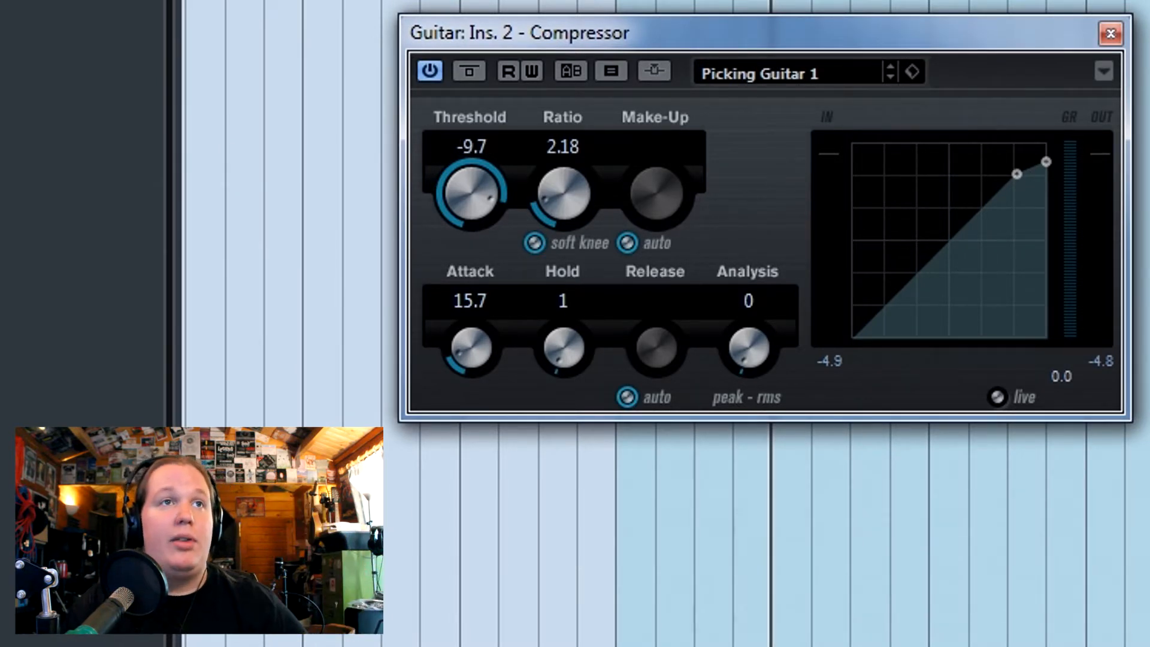
key(space)
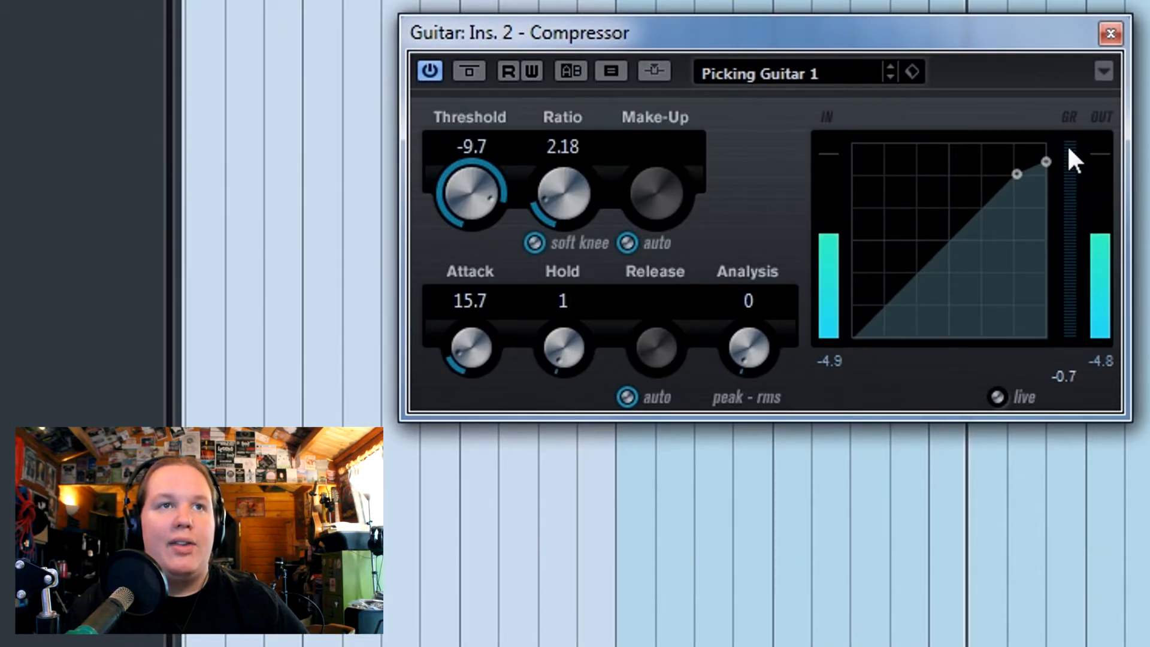
Lower the threshold to about -57.7 dB to hear heavy compression, and bring it back up to about -10.2 dB.
drag(1015, 172, 821, 213)
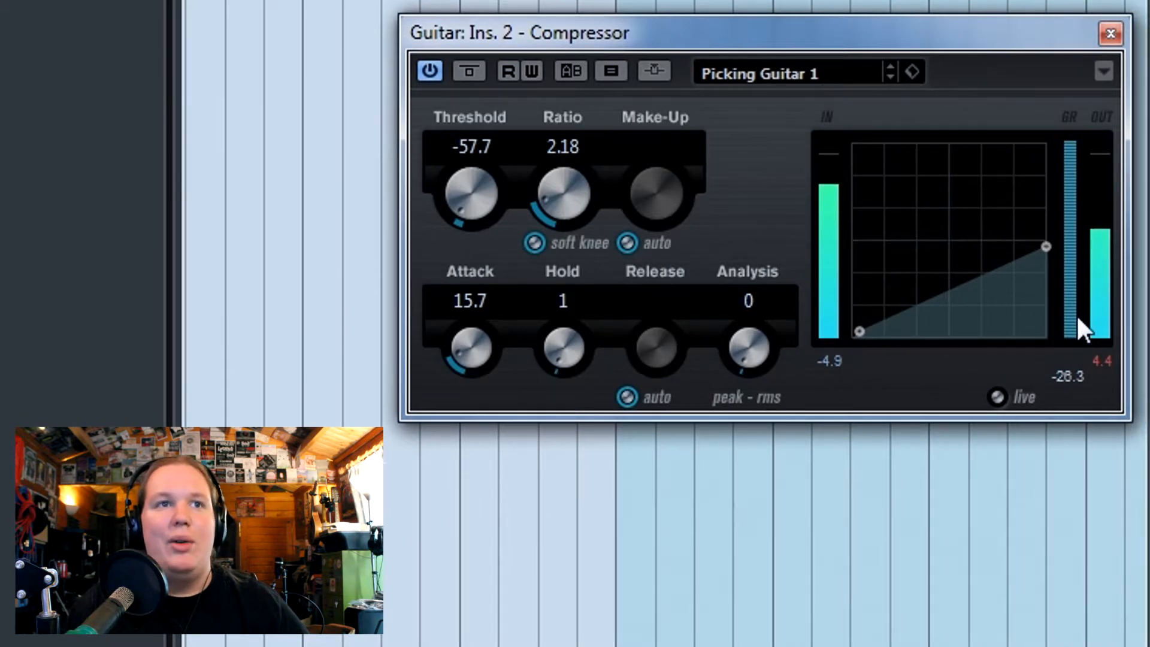
drag(869, 328, 1077, 206)
drag(1006, 185, 1018, 171)
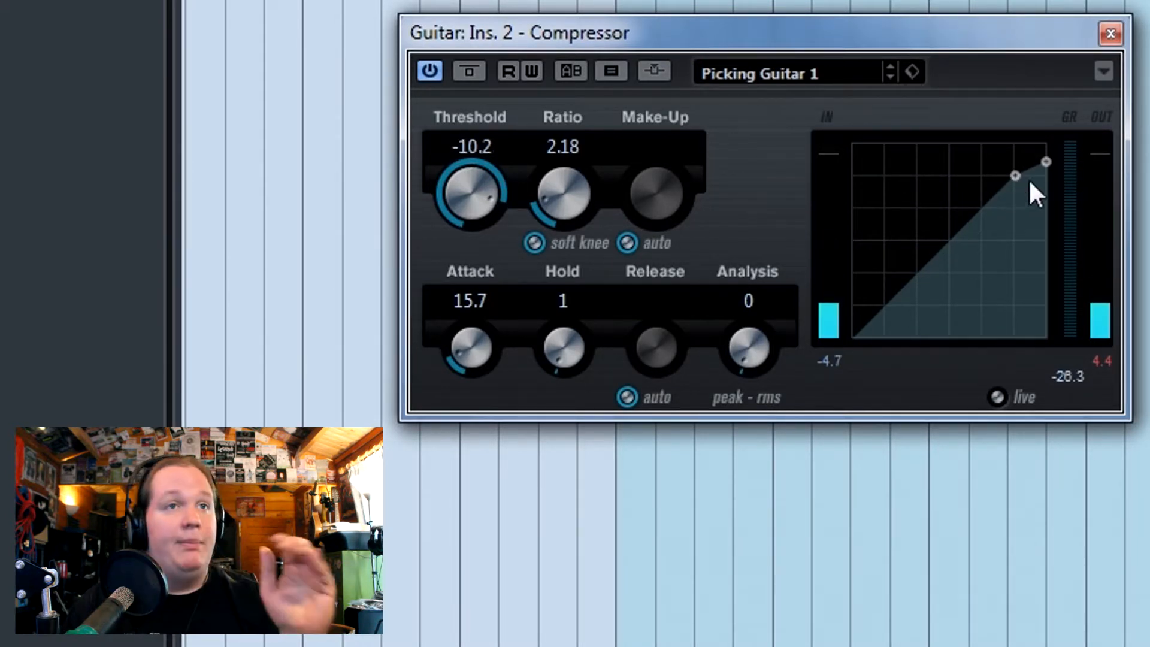
Try compressor ratios of 3.10 and 8.00, and settle on a ratio of about 1.69.
mouse_move(561, 145)
mouse_down()
mouse_move(563, 108)
mouse_move(563, 133)
mouse_move(563, 122)
mouse_up()
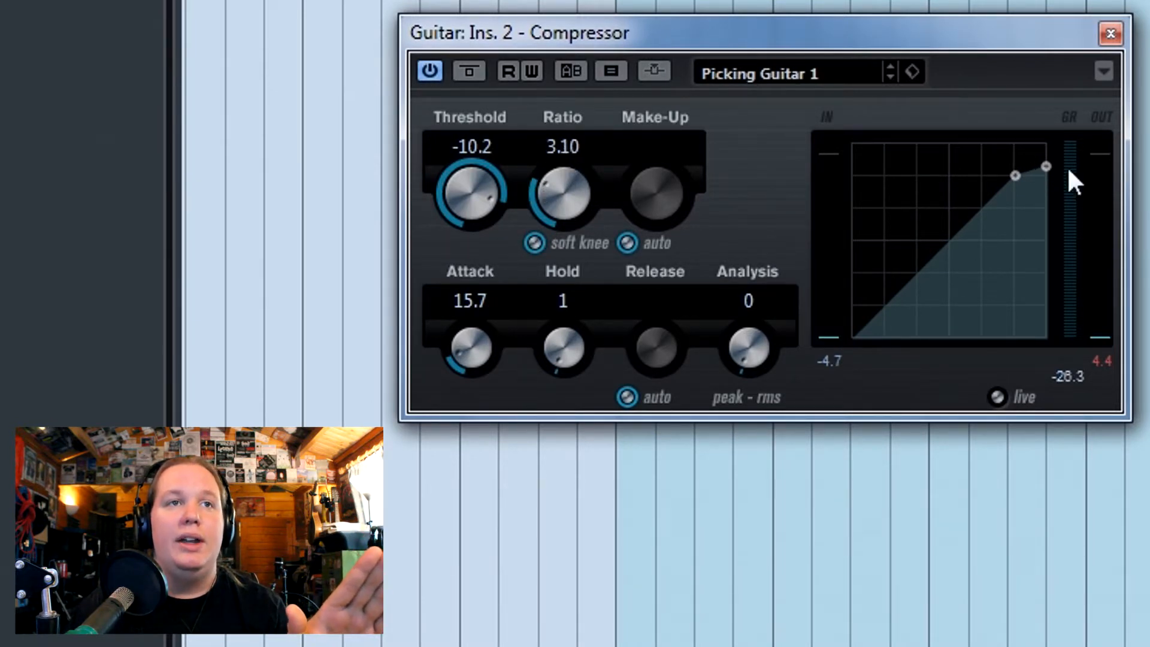
drag(1048, 169, 1066, 218)
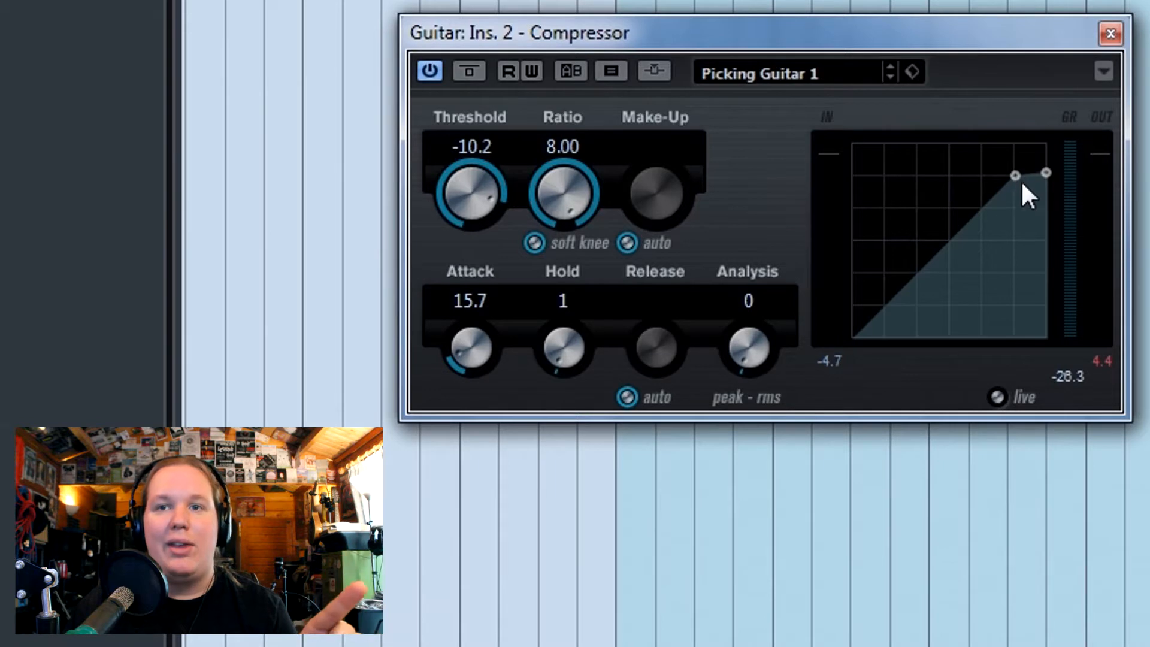
drag(1060, 175, 1084, 286)
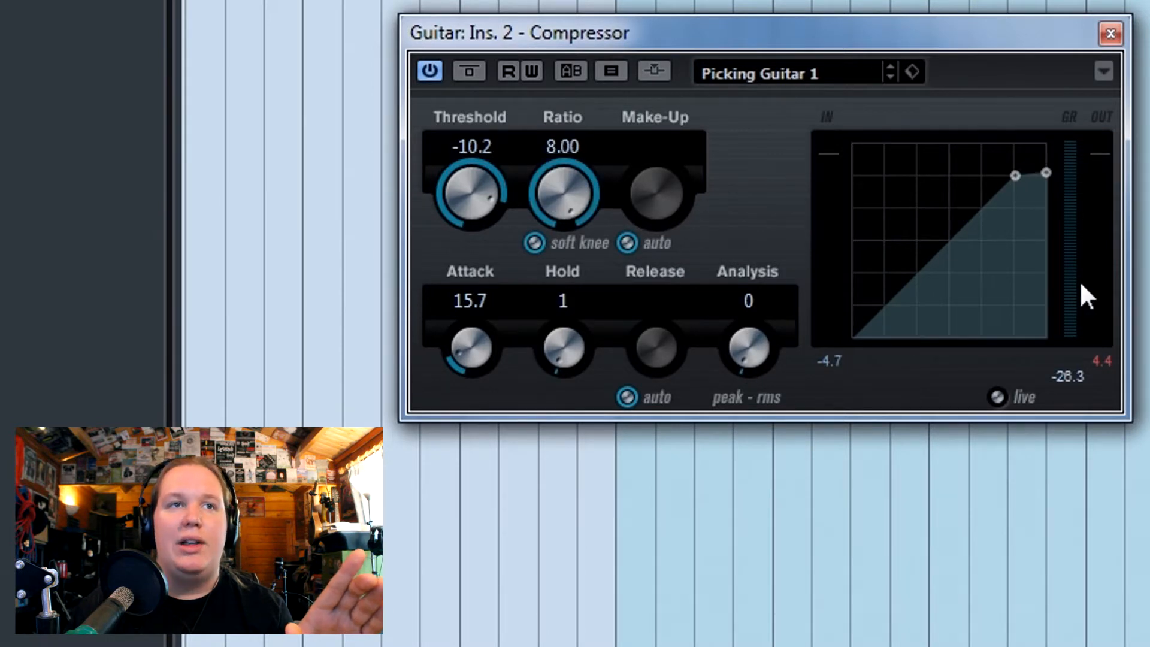
drag(1085, 168, 1086, 151)
Try manual make-up gain at 0.0 and return the make-up gain to automatic.
click(636, 240)
click(638, 239)
click(640, 243)
drag(646, 206, 725, 305)
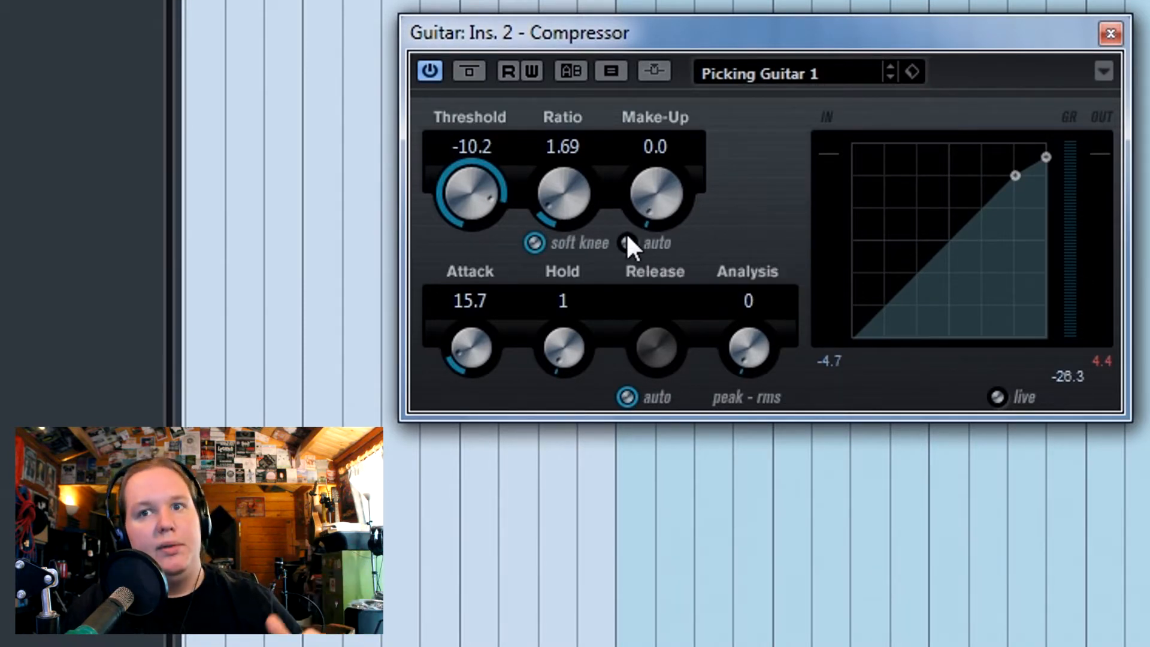
drag(637, 216, 662, 367)
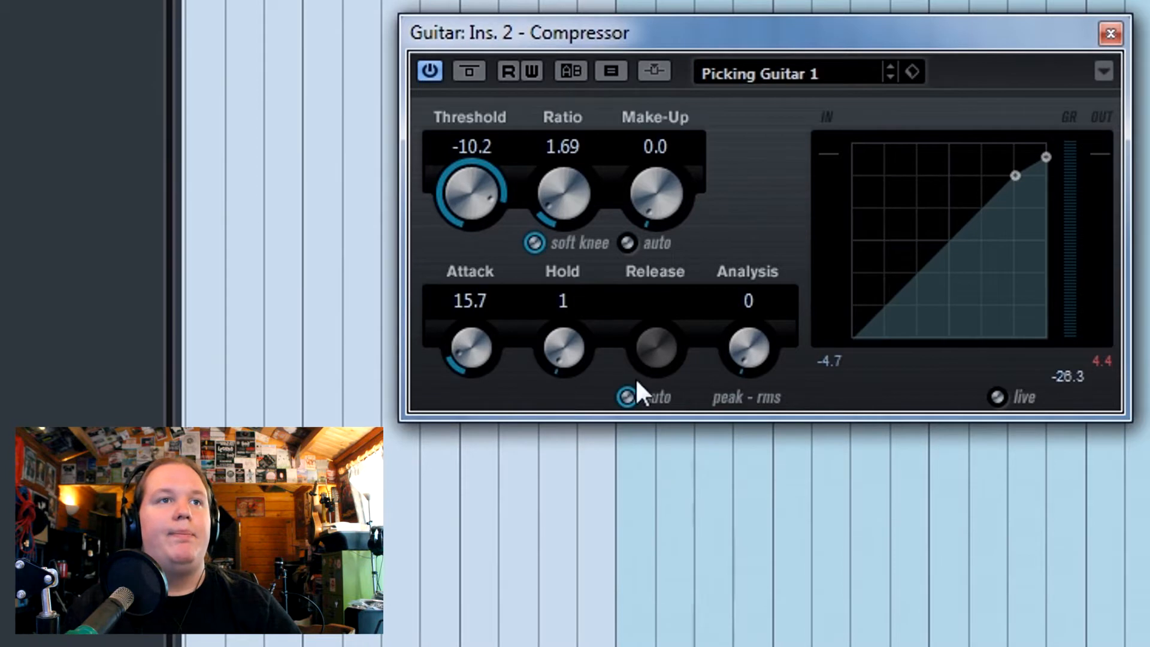
click(627, 243)
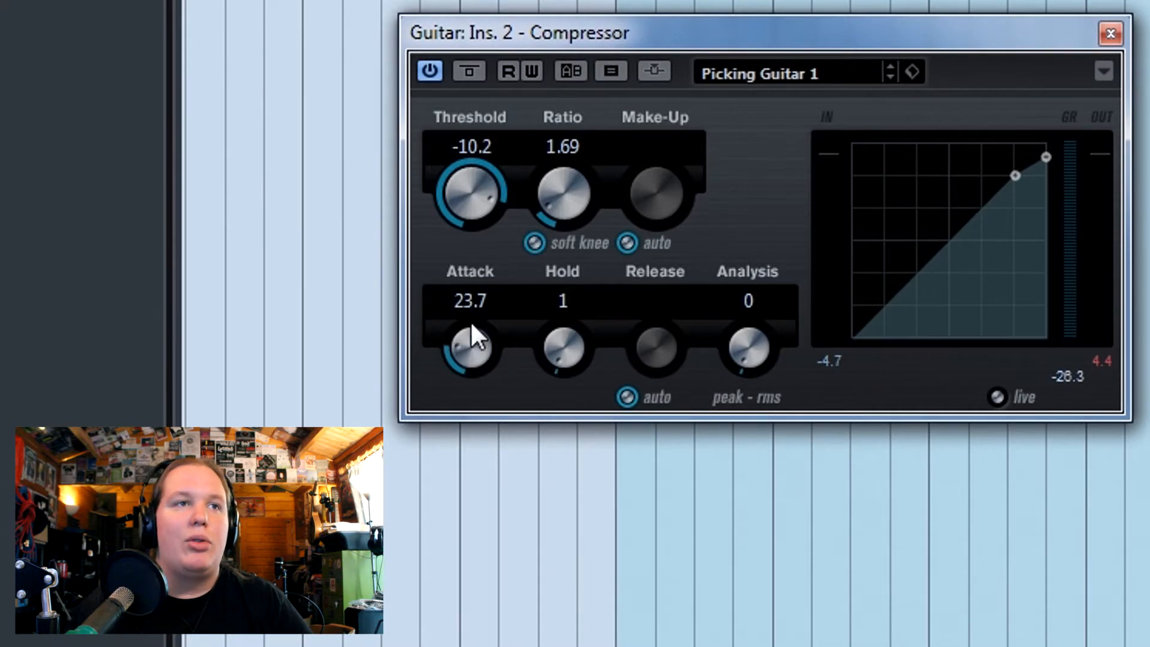
Try compressor attack values of about 18.2 and 24.7, and set the attack to 0.1.
drag(477, 347, 476, 349)
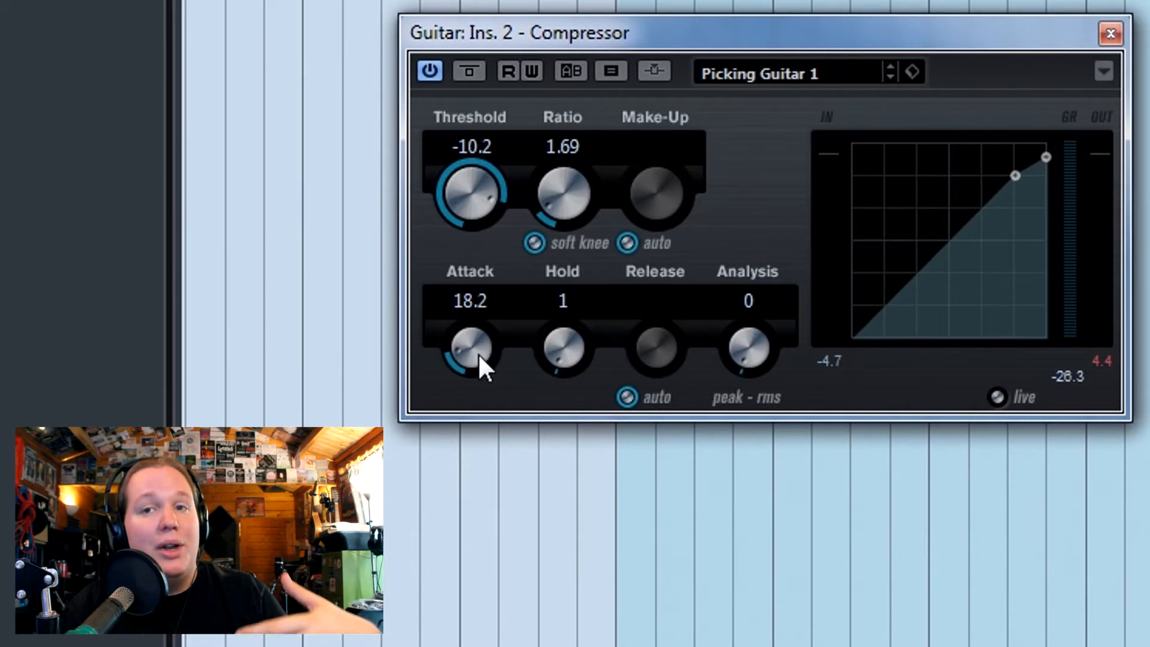
drag(472, 346, 469, 325)
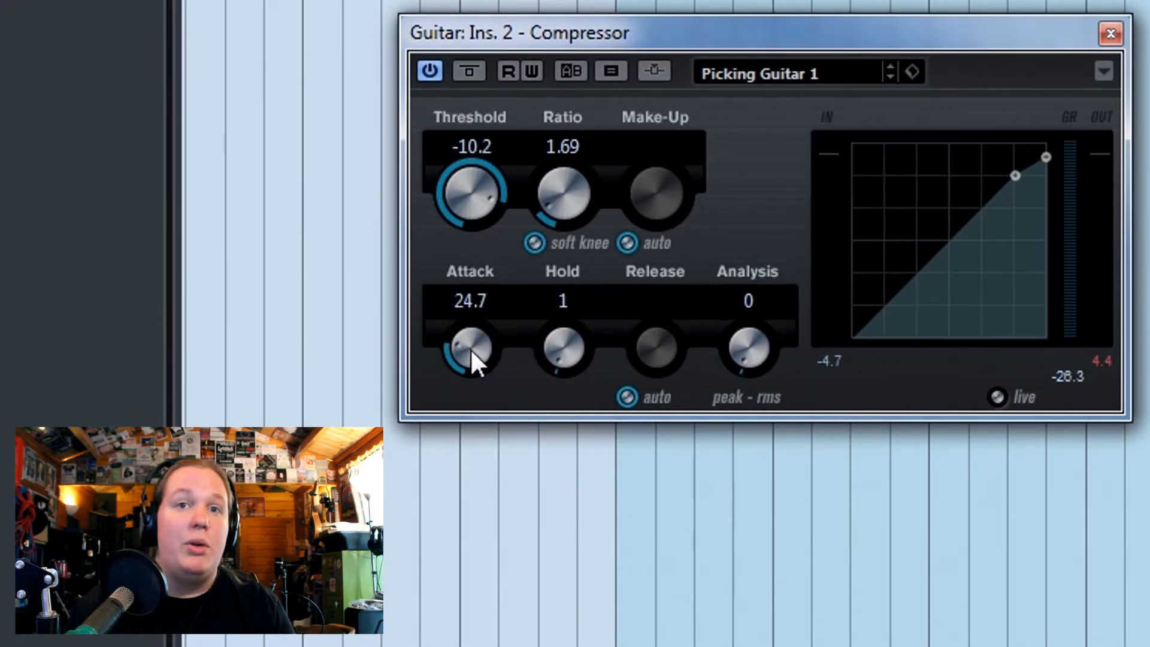
drag(463, 345, 515, 523)
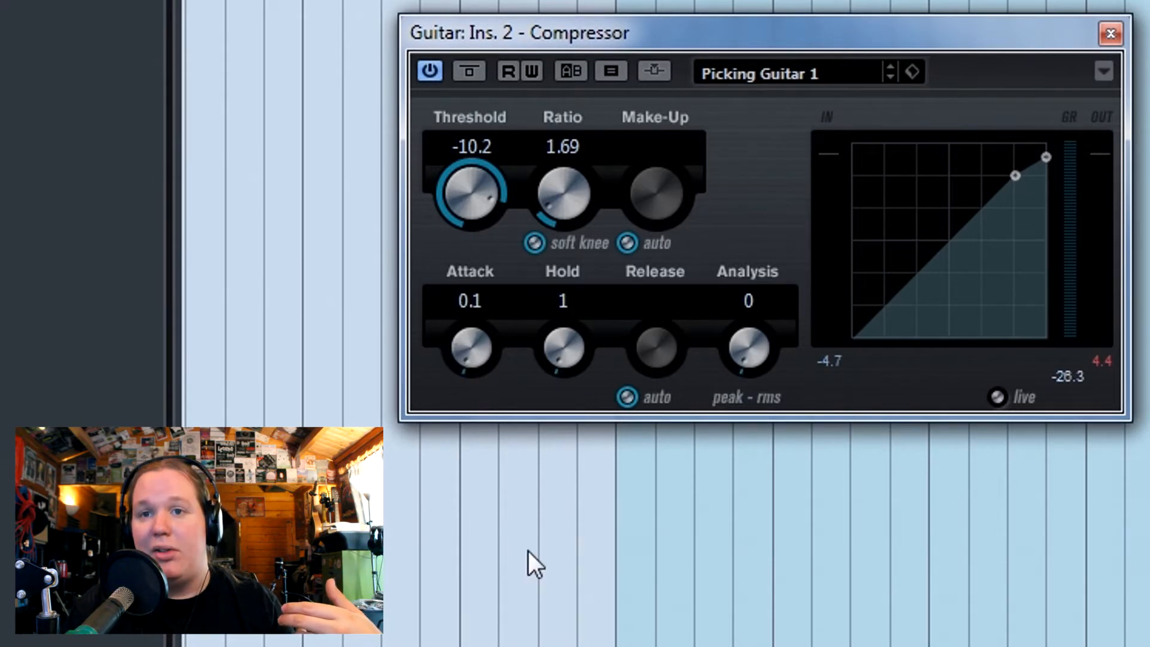